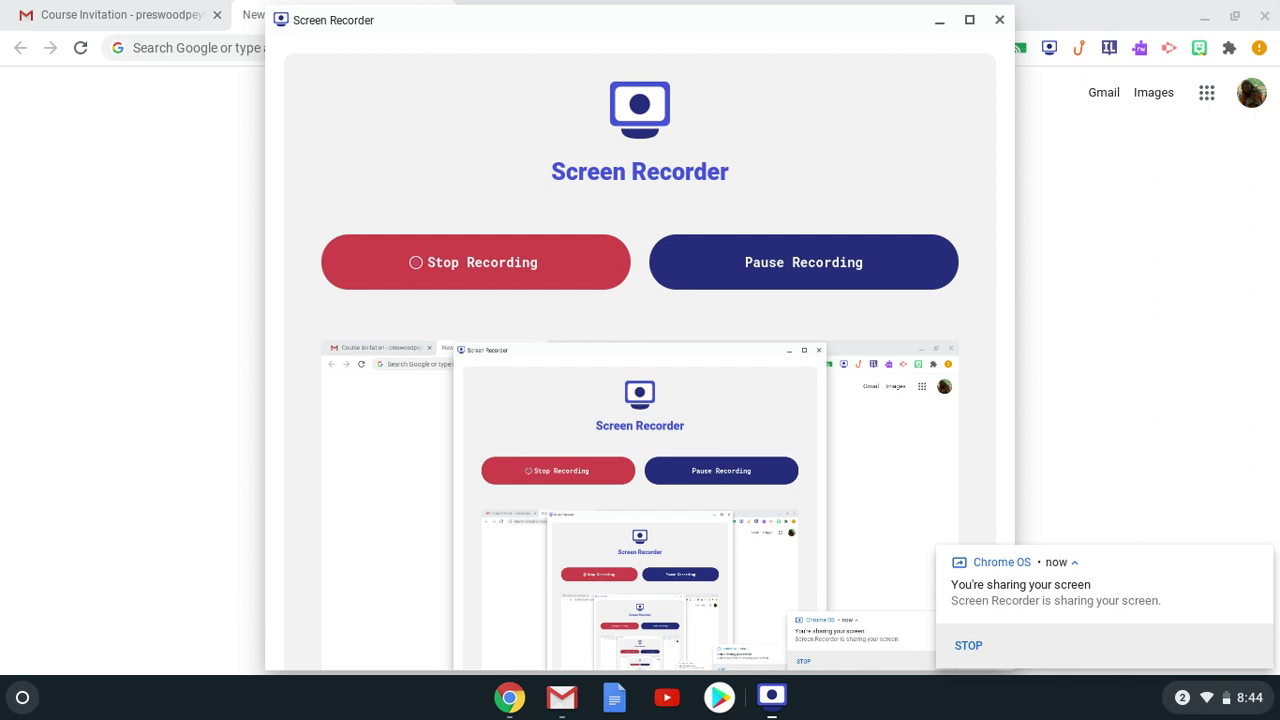
Step: Hide the recorder and load usbucs.instructure.com in Chrome to reach the Canvas dashboard
click(940, 22)
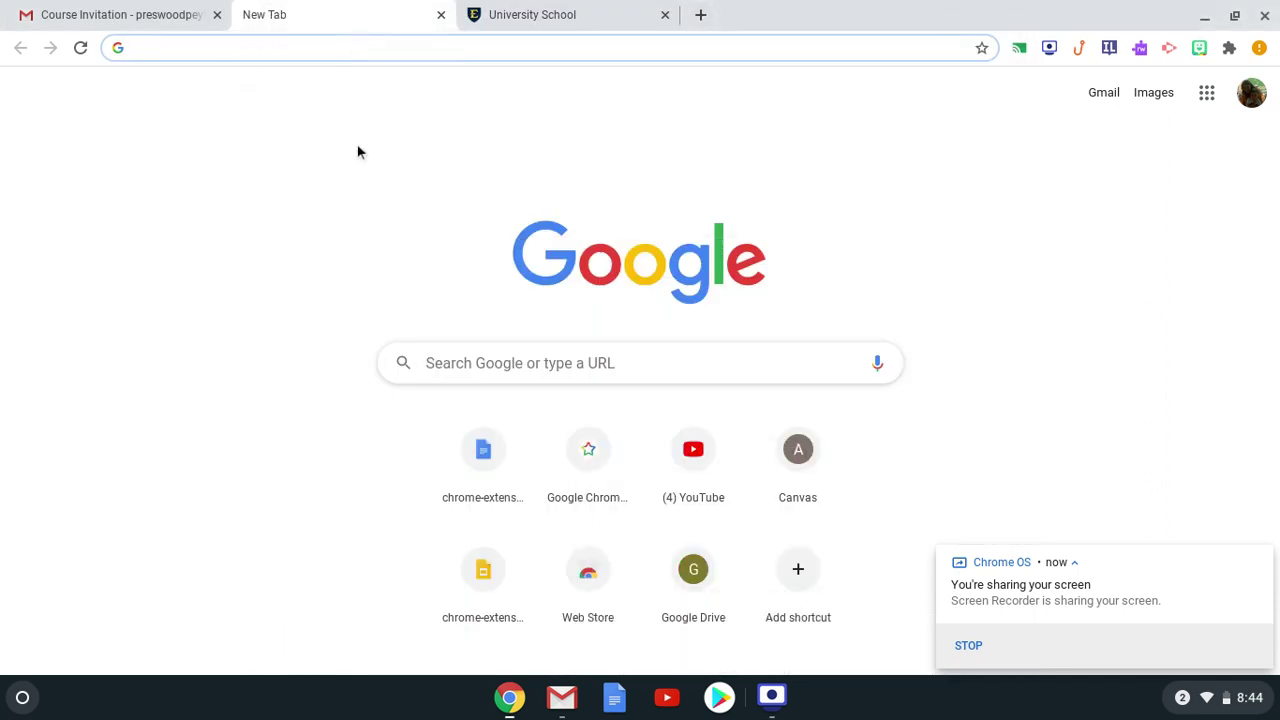
click(357, 49)
text(us)
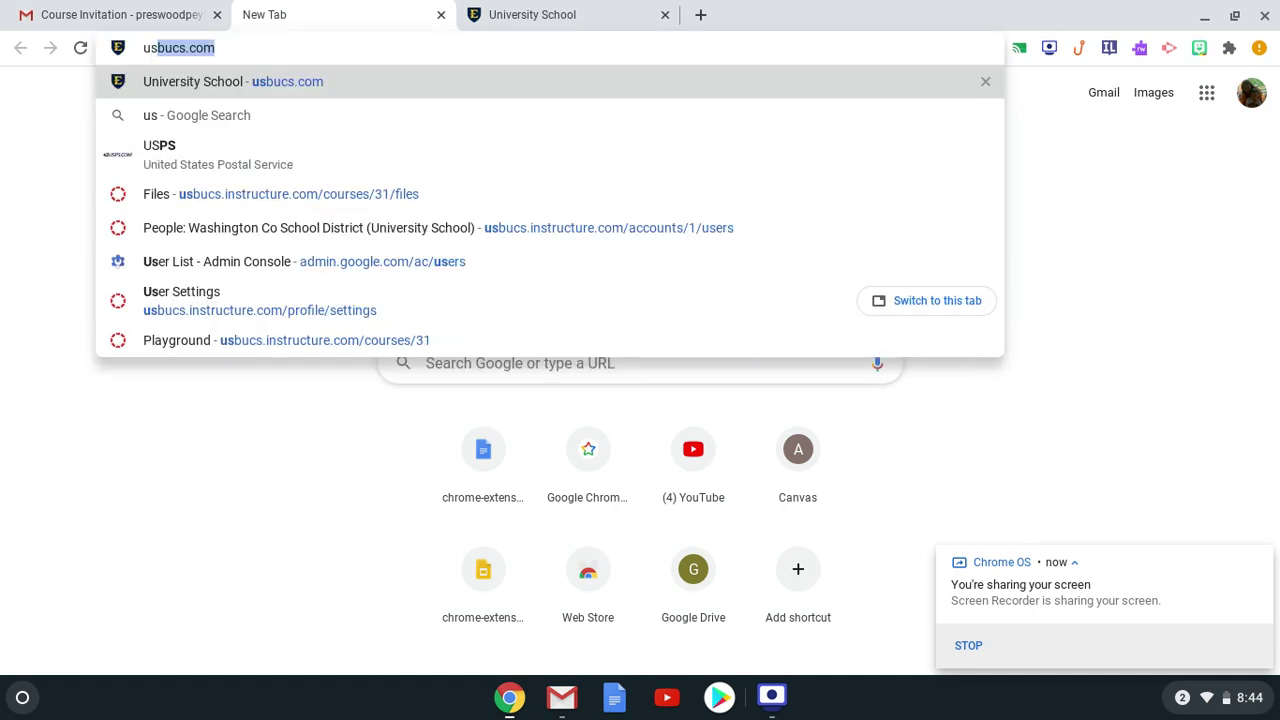
text(bucs.inst)
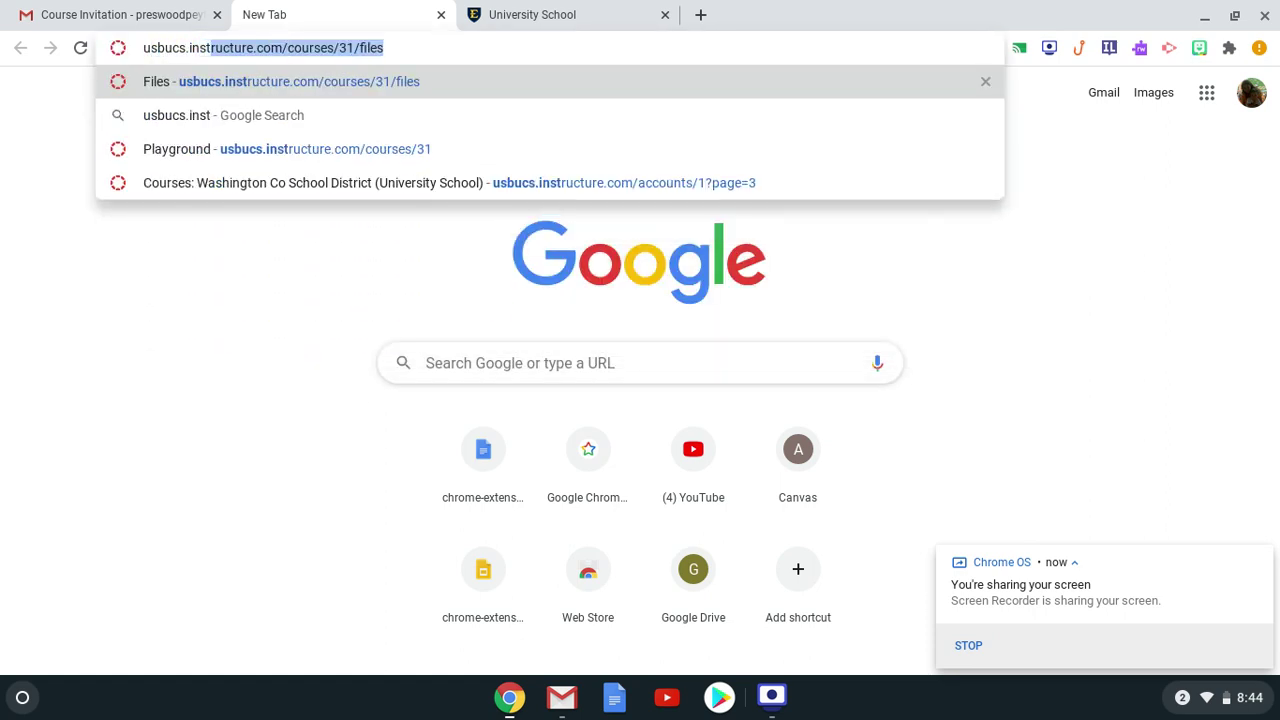
text(ru)
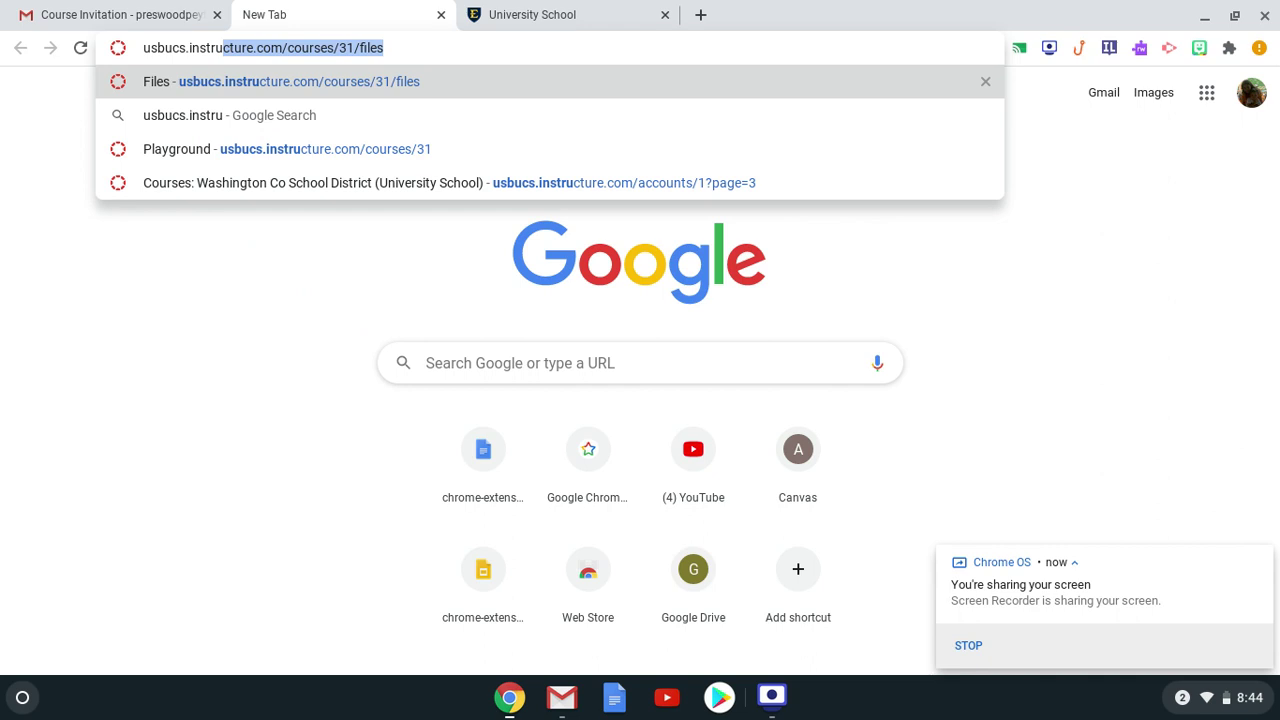
text(cture.com)
key(Delete)
key(Return)
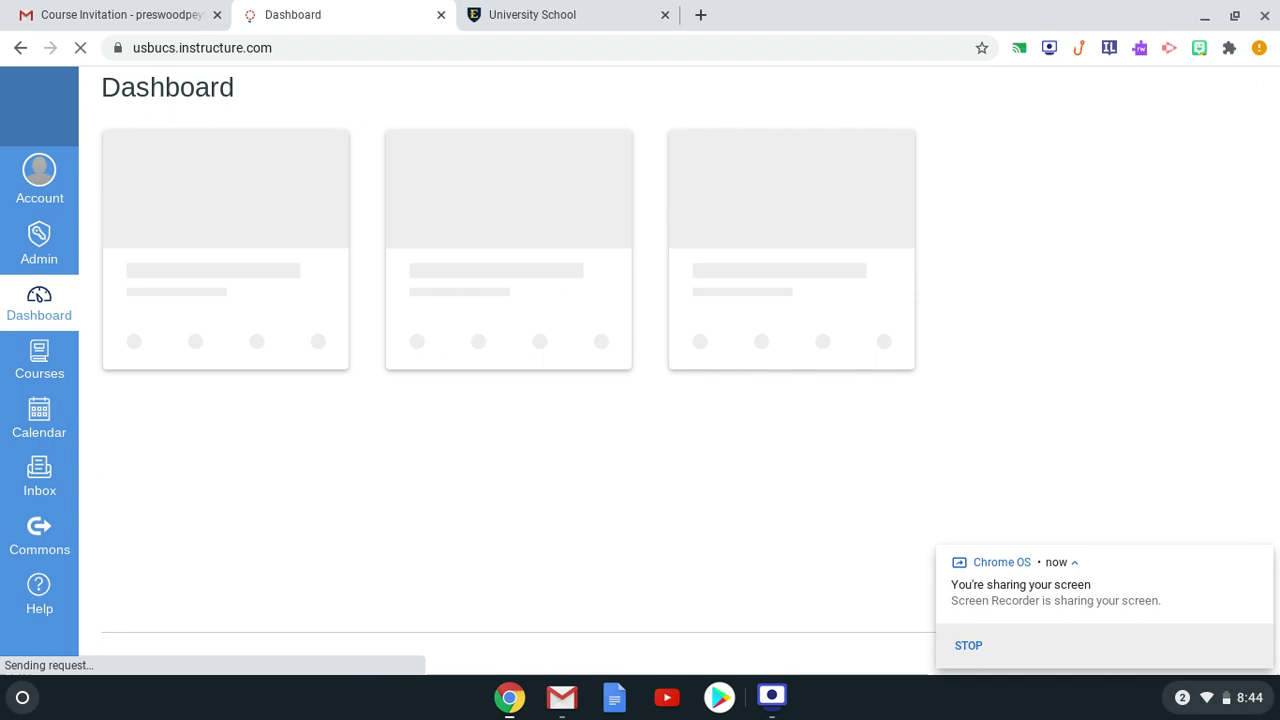
Step: Log out of Canvas from the Account panel
click(40, 175)
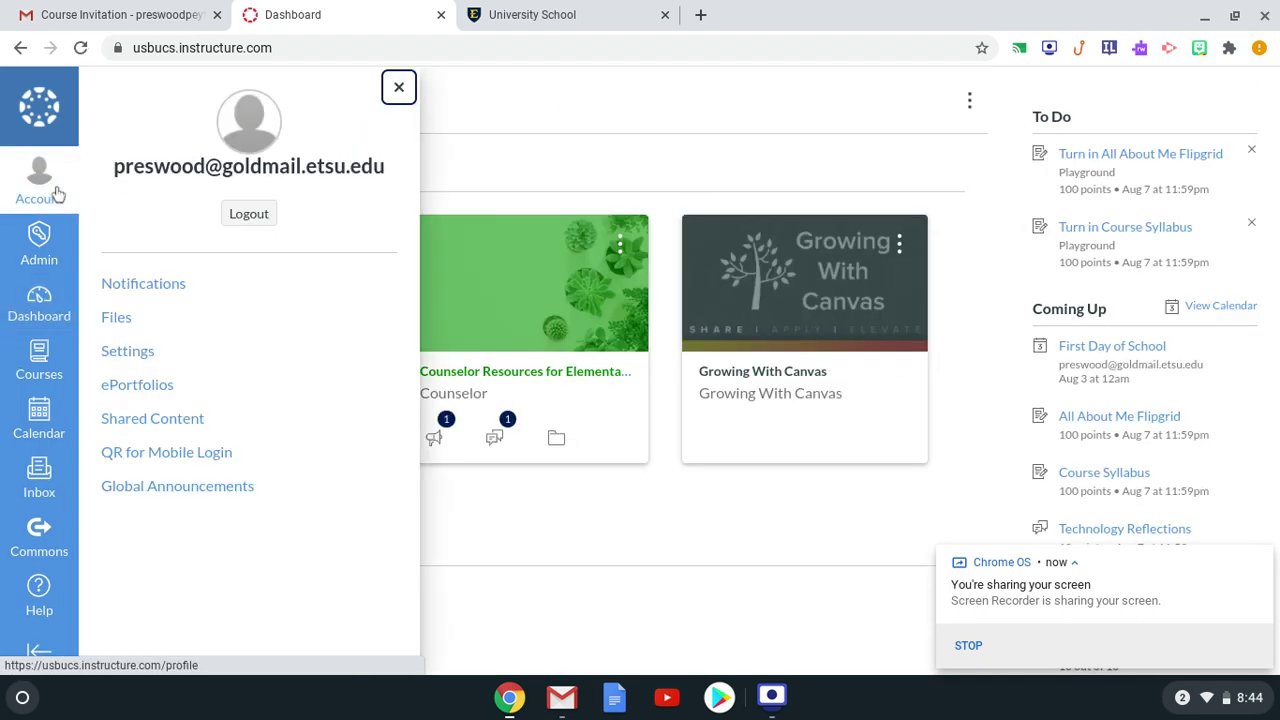
click(260, 222)
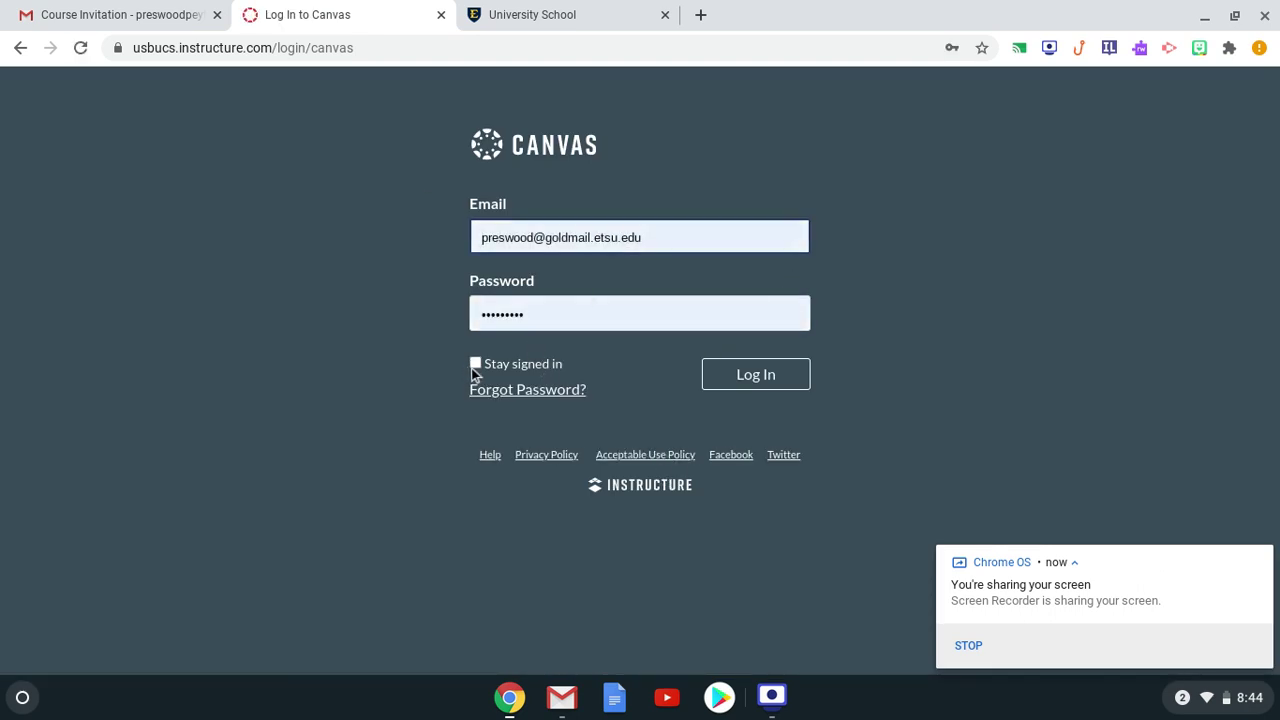
Step: Request a Canvas password reset for the student's school email and dismiss the confirmation banner
click(545, 392)
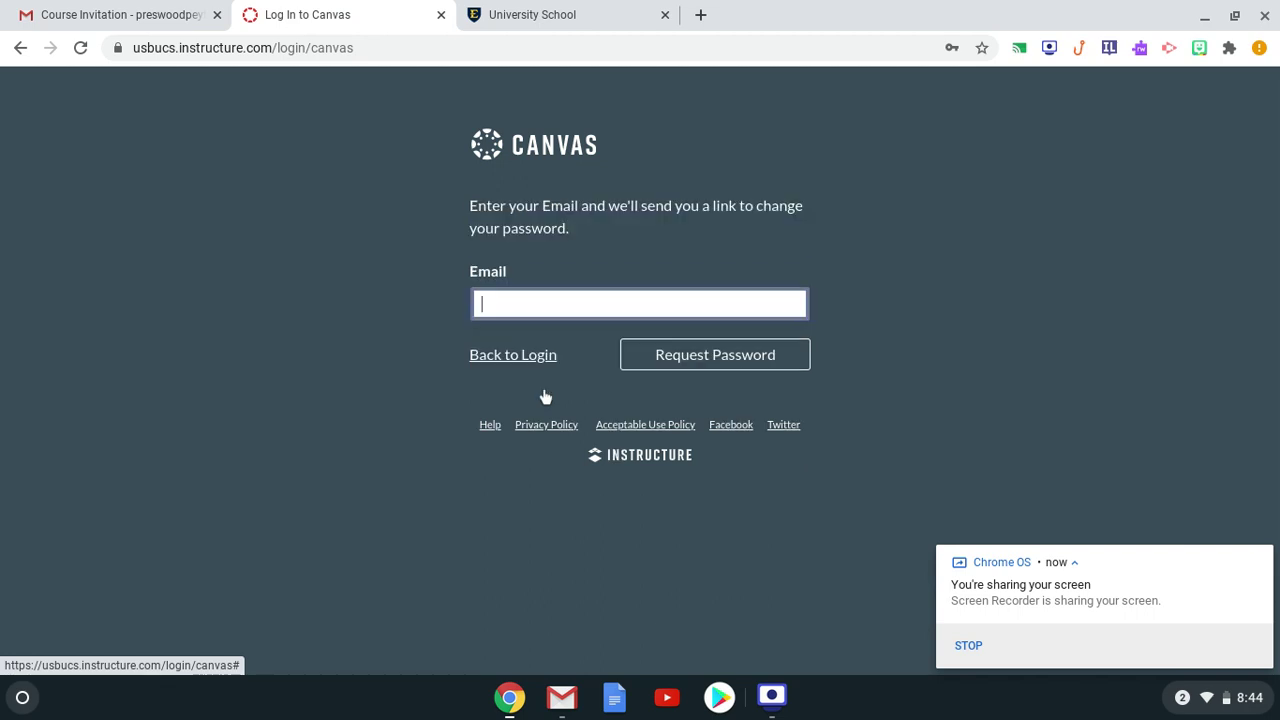
click(561, 308)
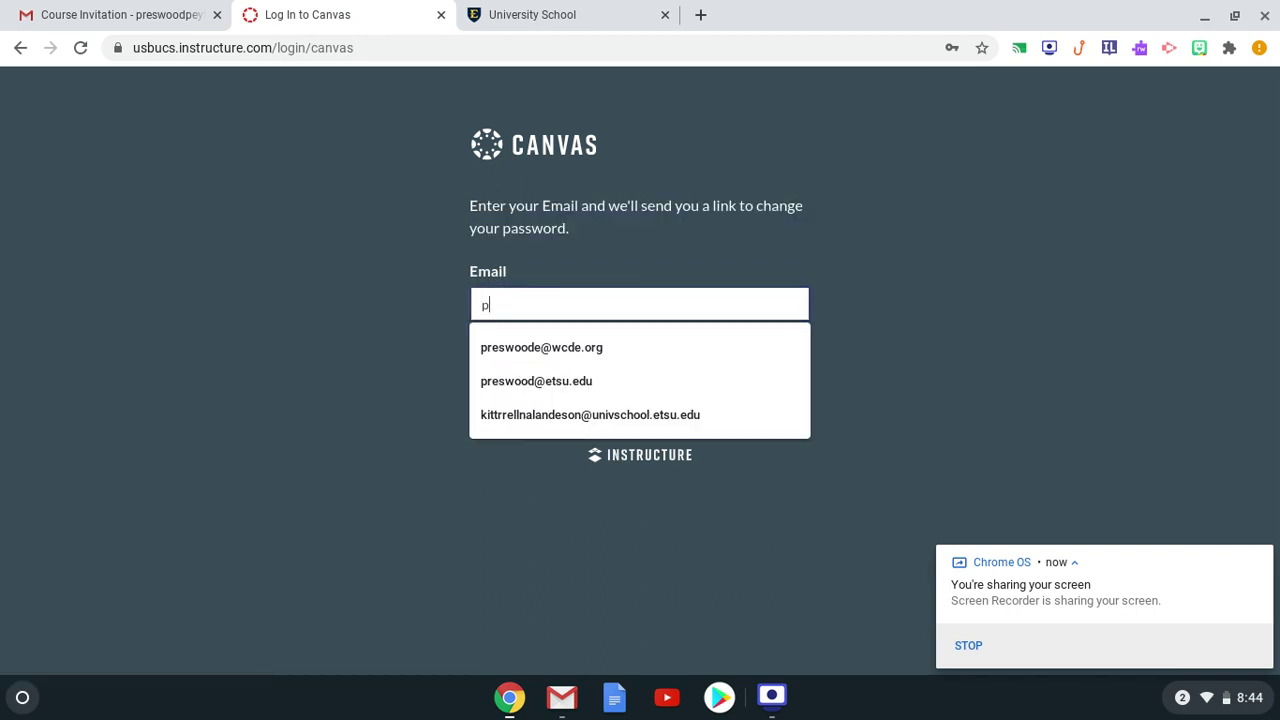
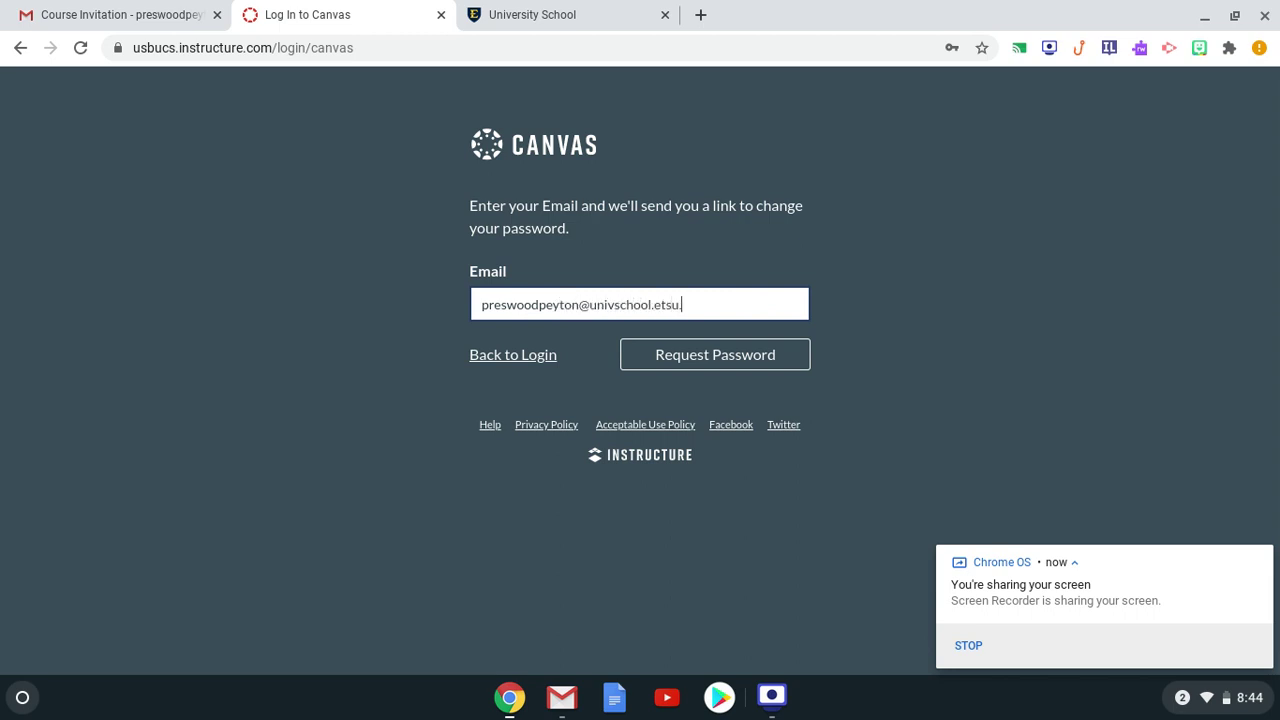
click(660, 373)
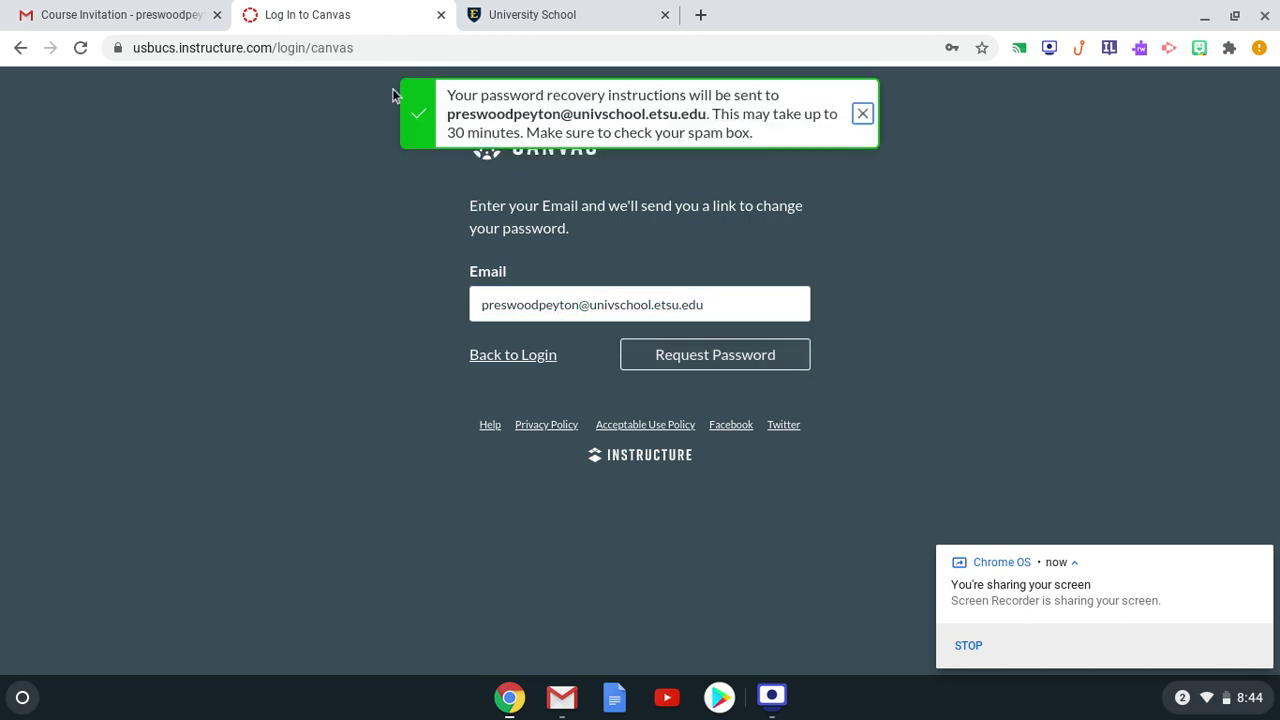
click(864, 115)
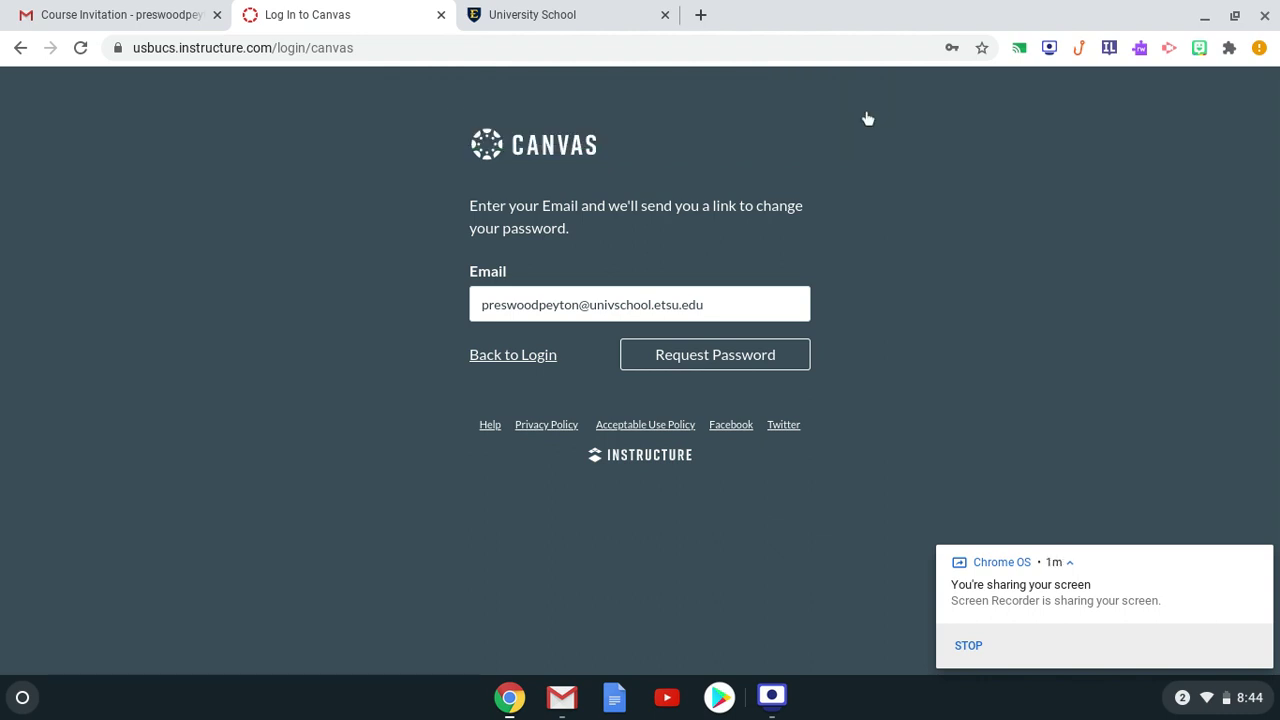
Step: Open the Forgot Password: Canvas email from the student's Gmail inbox
click(504, 357)
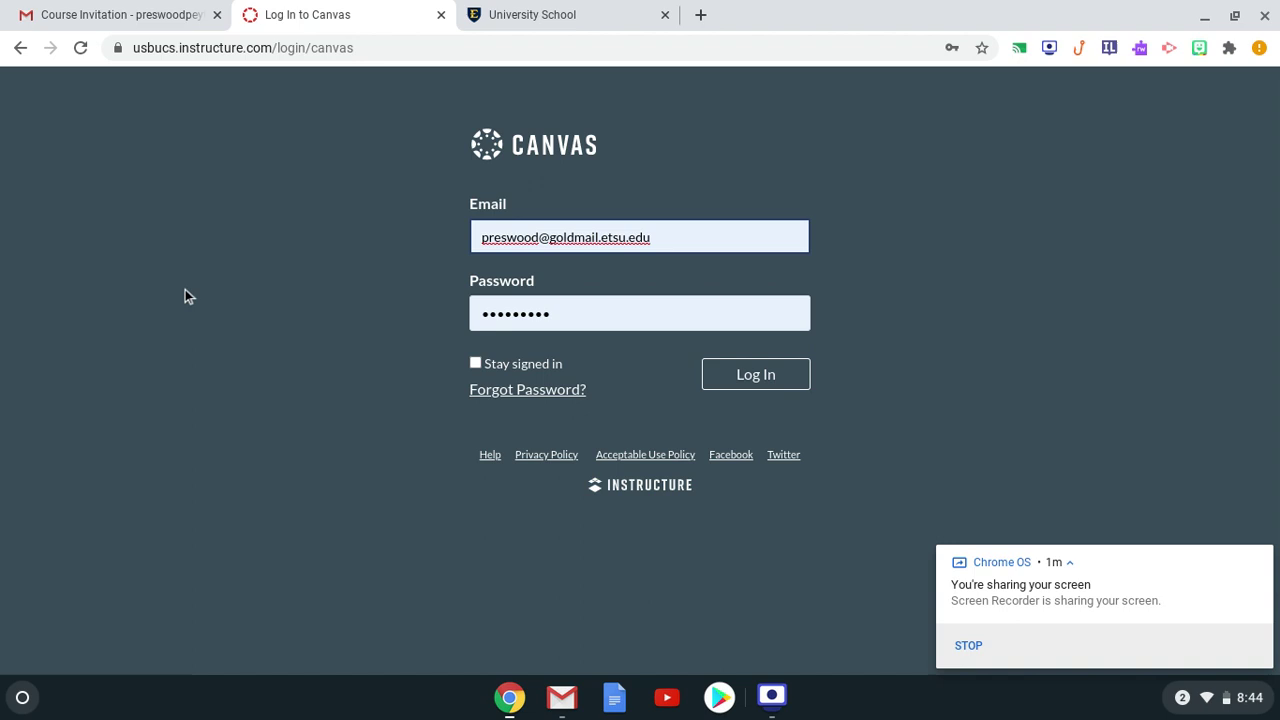
click(145, 24)
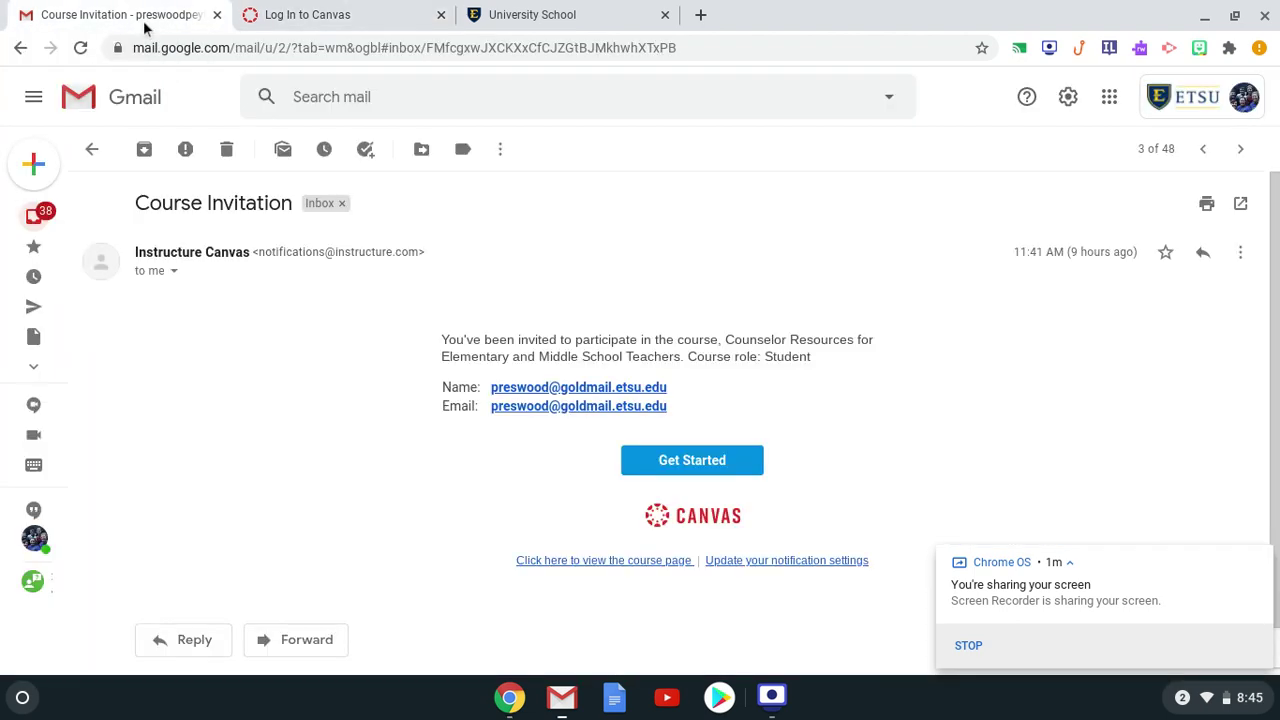
click(38, 220)
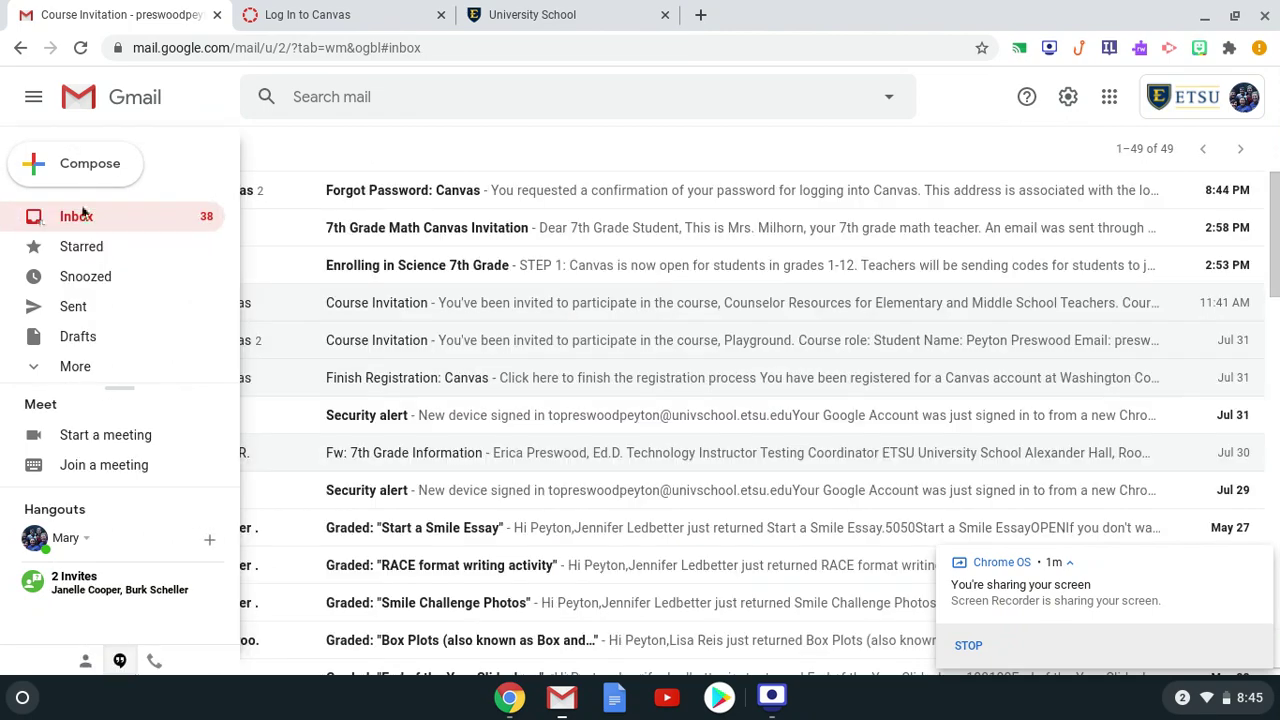
click(441, 191)
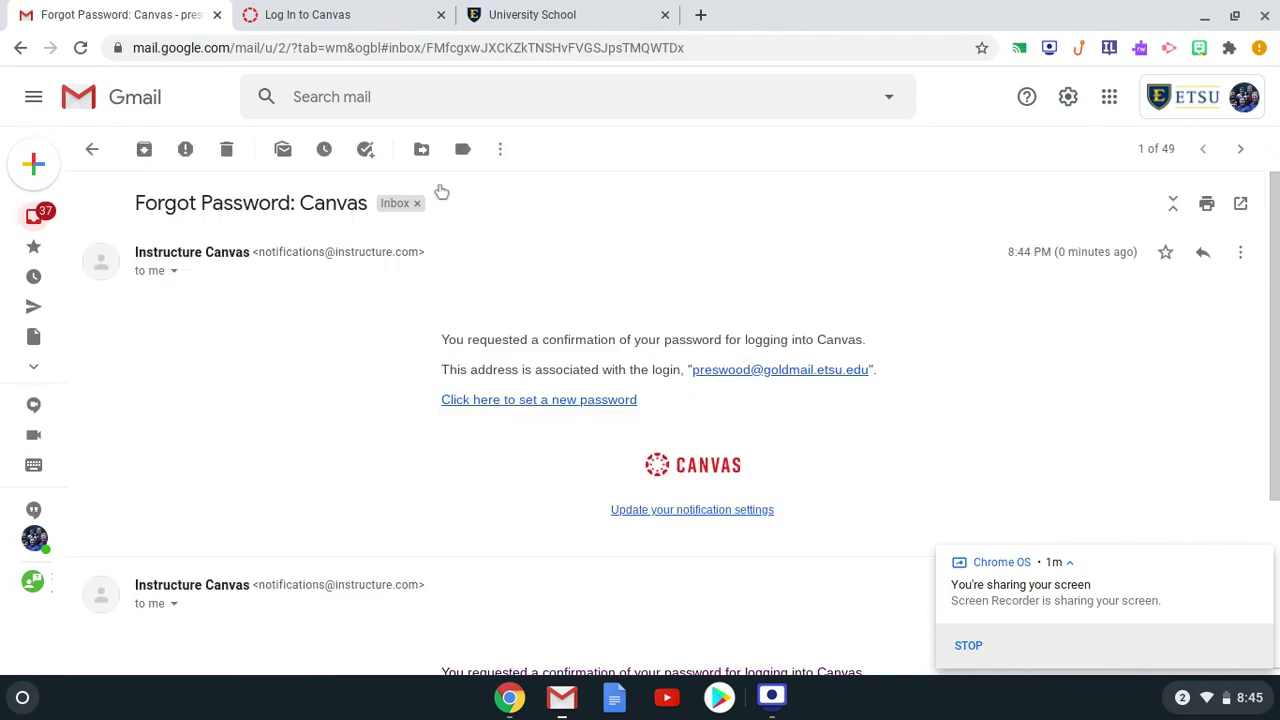
Step: Follow the reset link, enter and confirm the new password, and submit the update
click(528, 405)
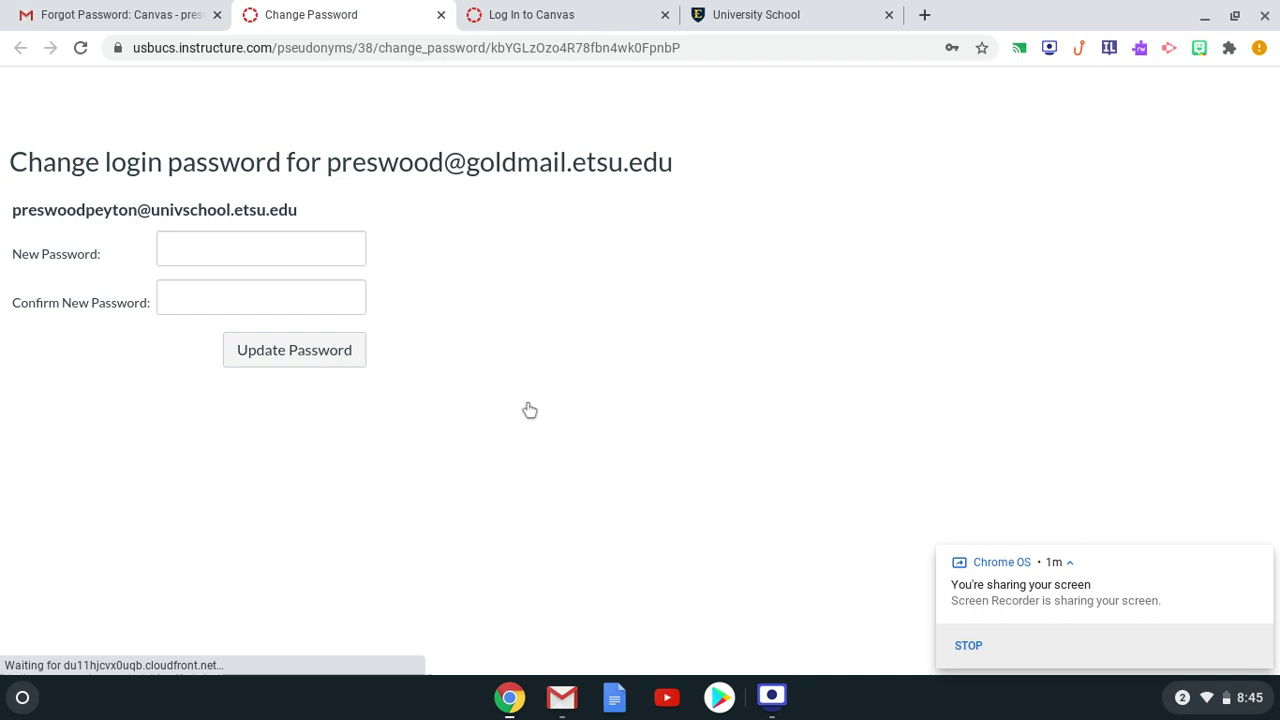
click(340, 257)
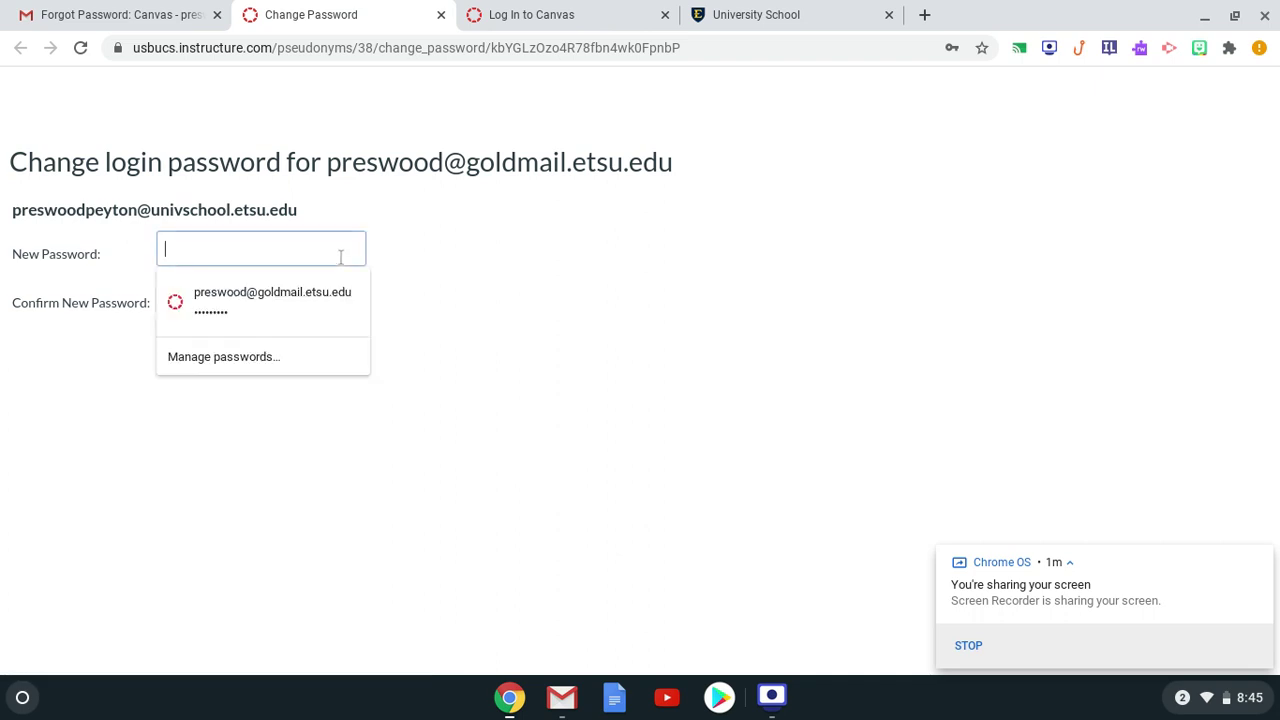
text(••••)
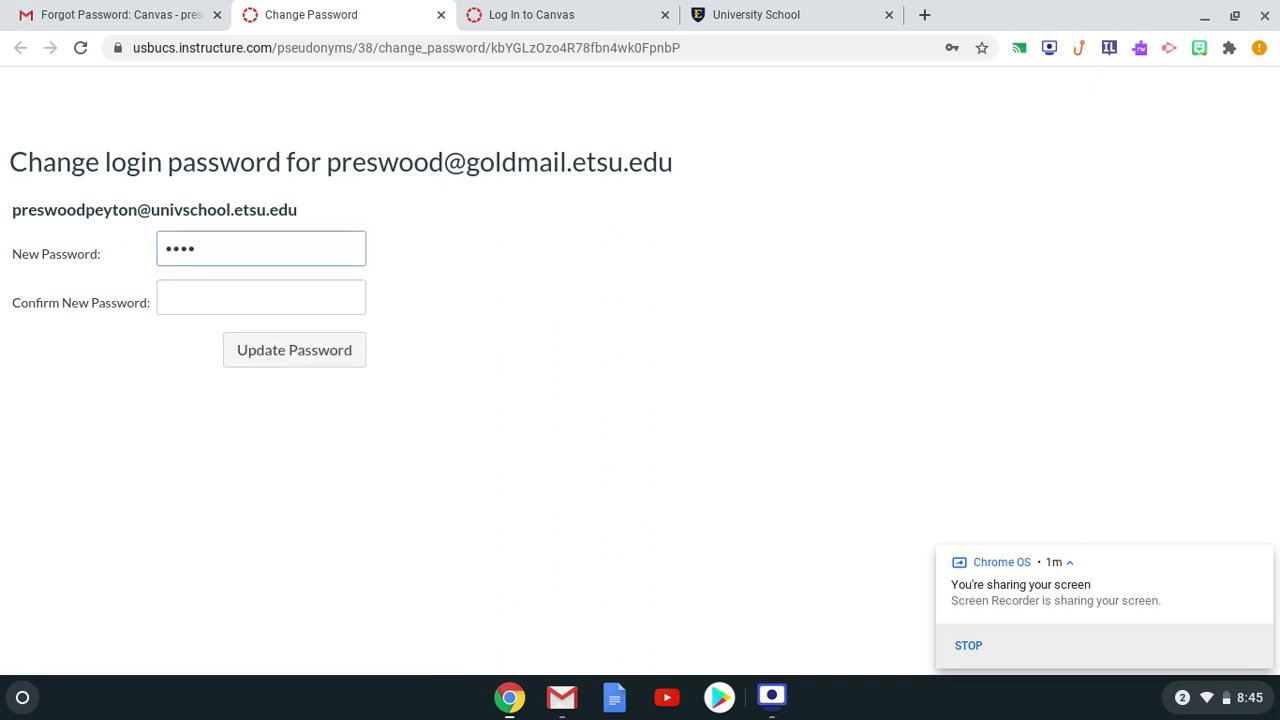
text(••••••)
text(••)
key(Tab)
text(••)
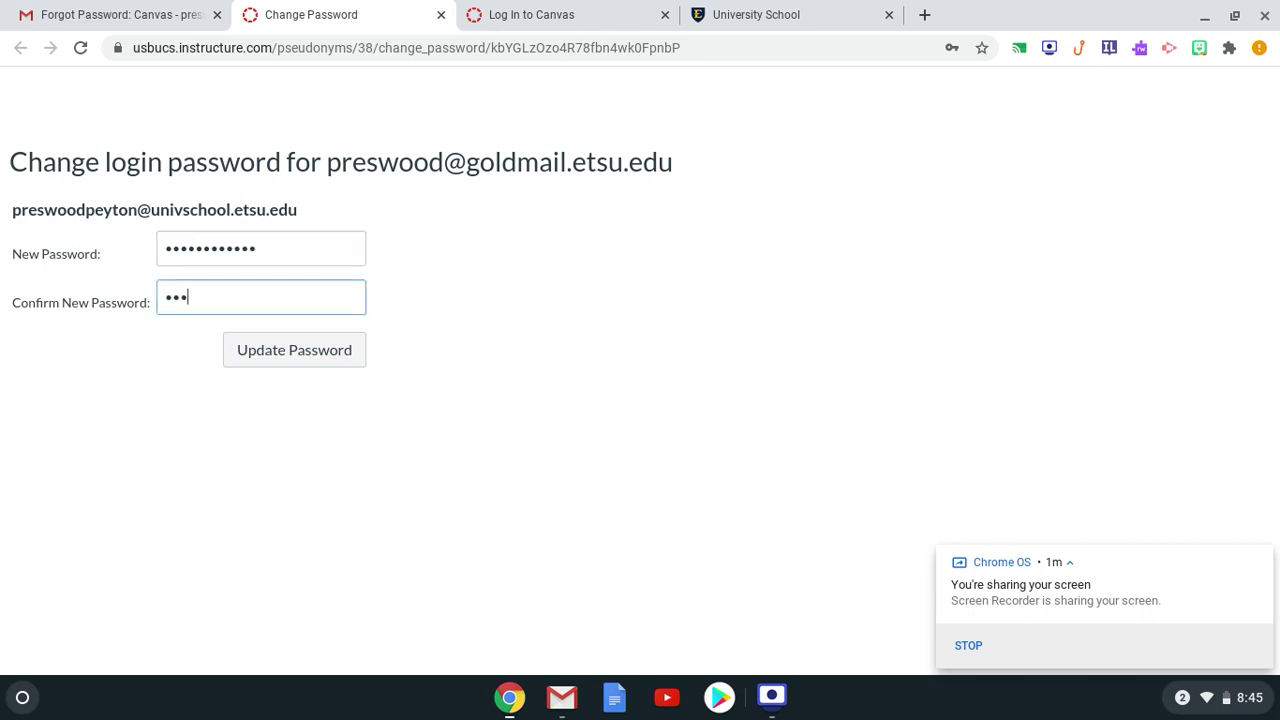
text(••••••••)
text(•)
click(352, 352)
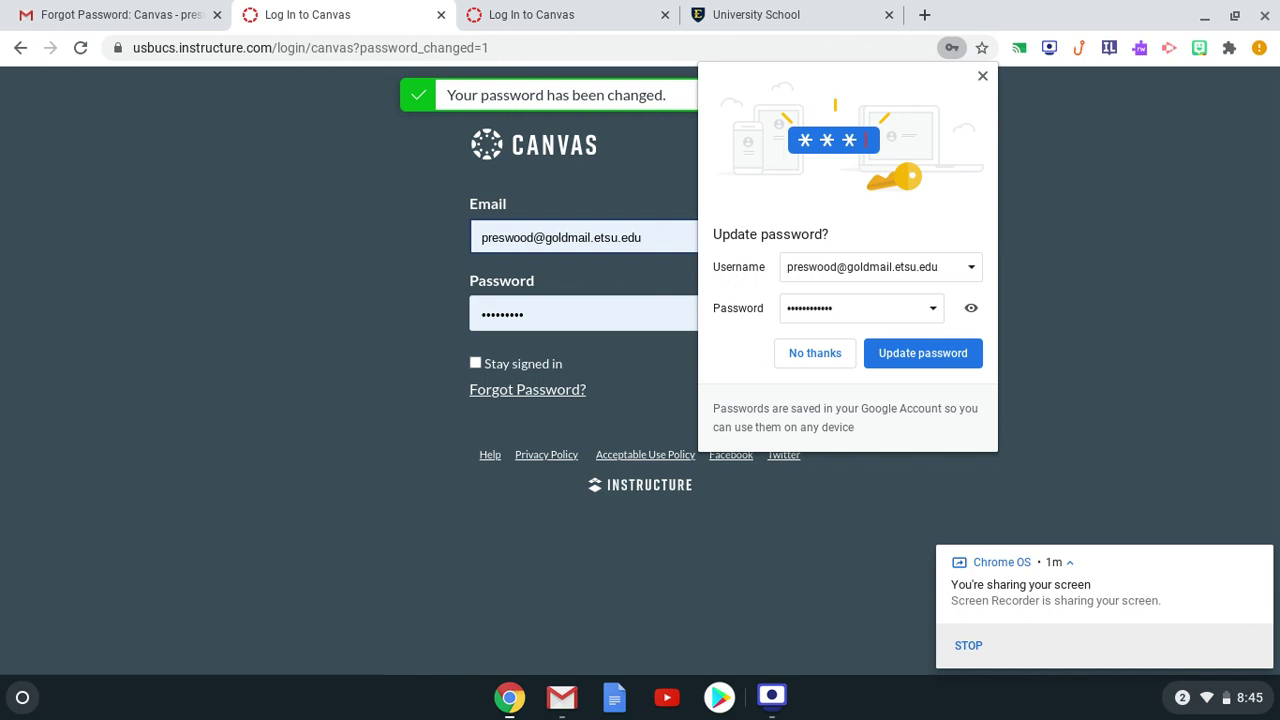
Step: Sign in with the new password, re-entering it after a failed attempt, and dismiss Chrome's prompts
click(826, 355)
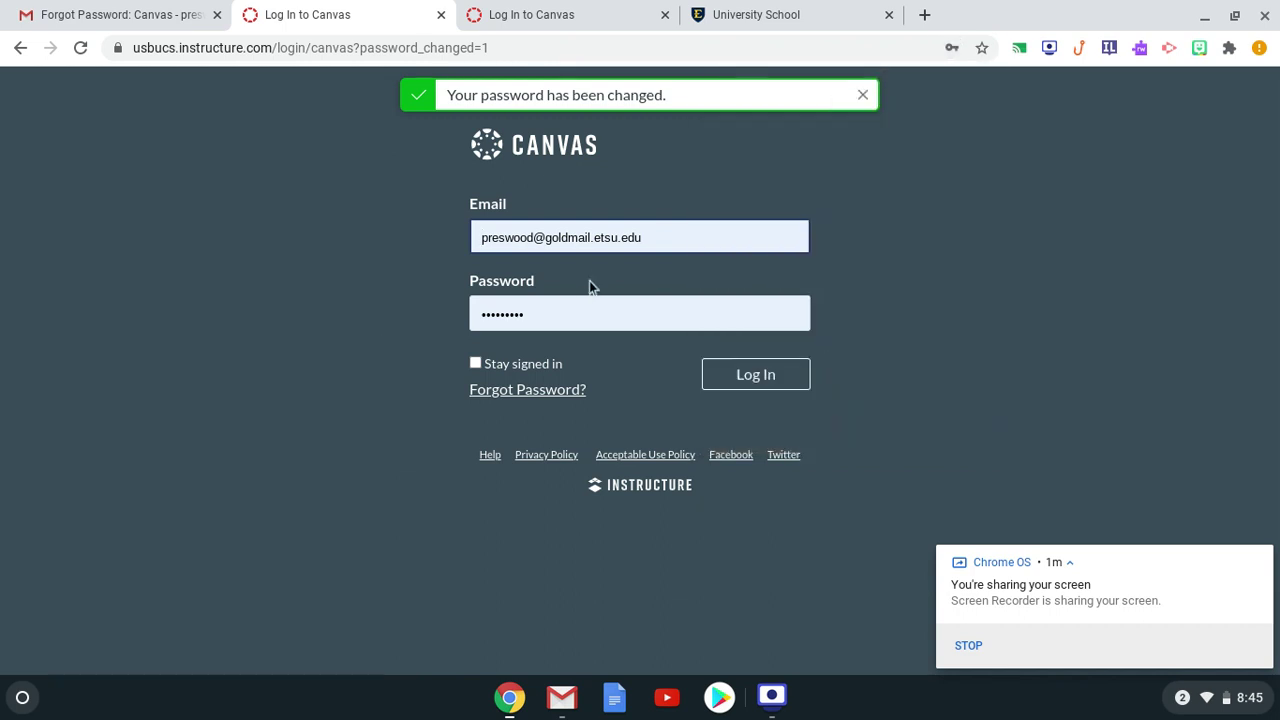
click(745, 376)
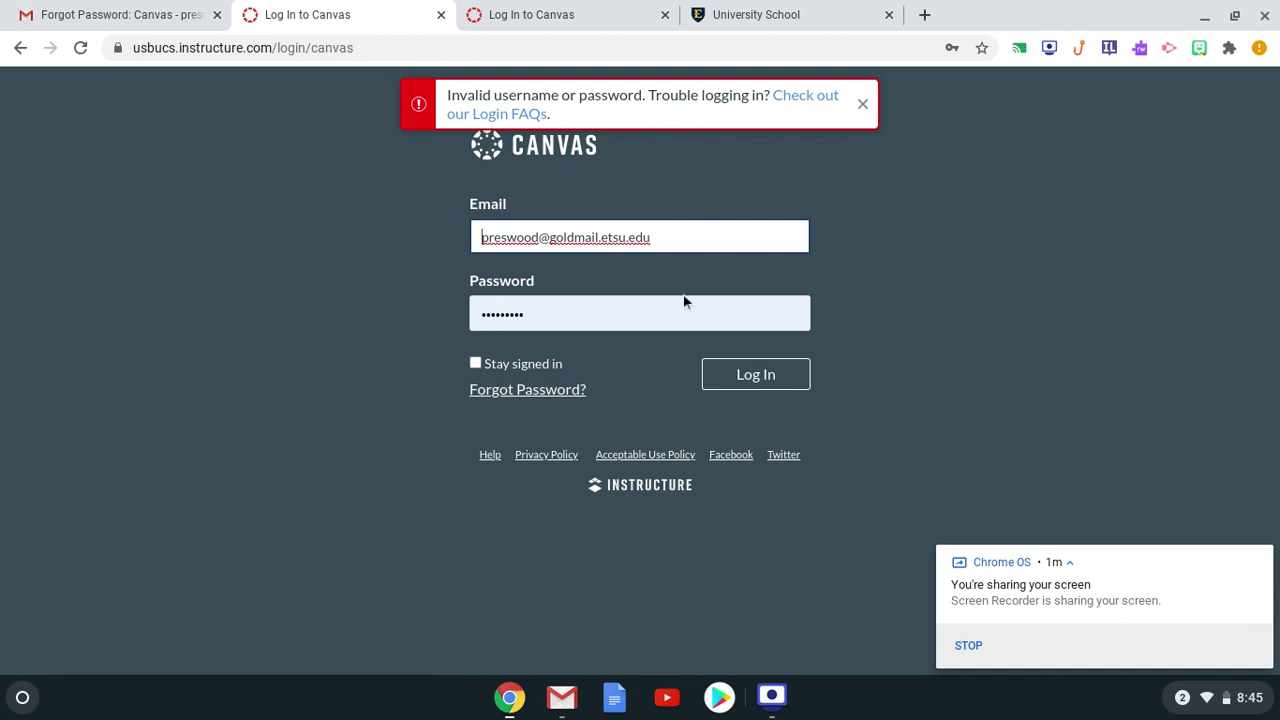
click(689, 327)
key(BackSpace)
key(BackSpace)
key(BackSpace)
key(BackSpace)
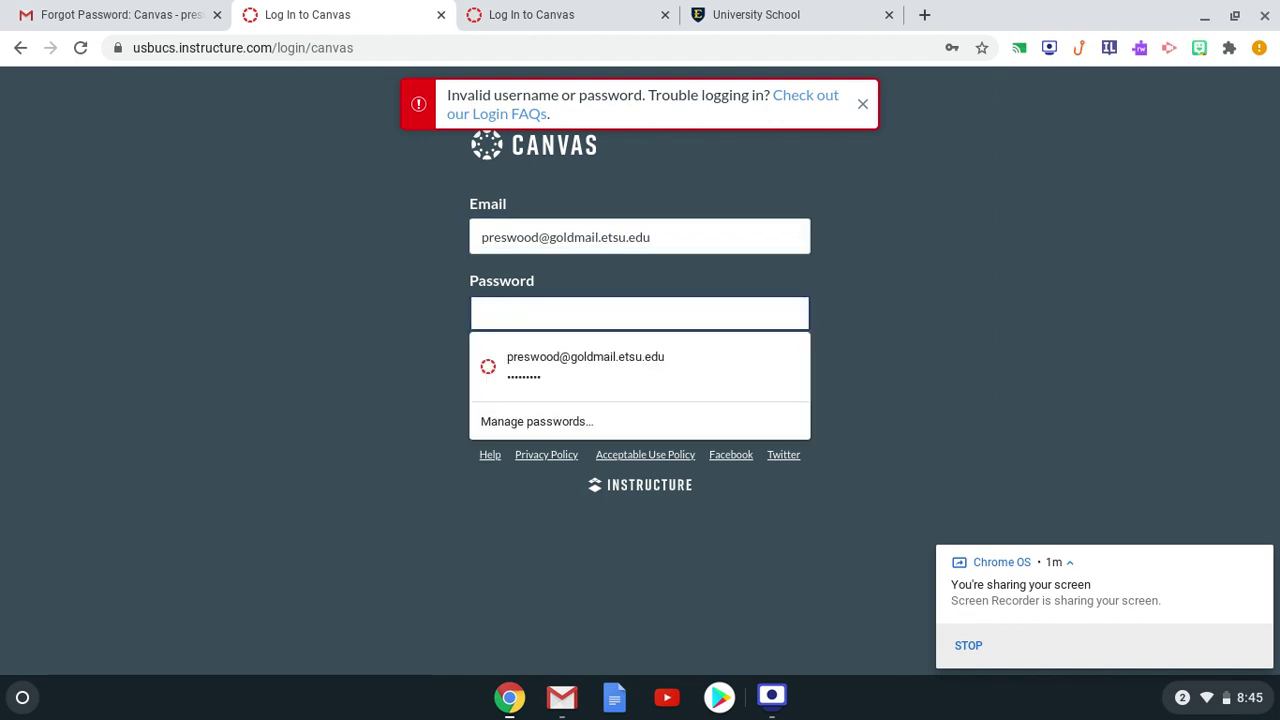
text(••••••)
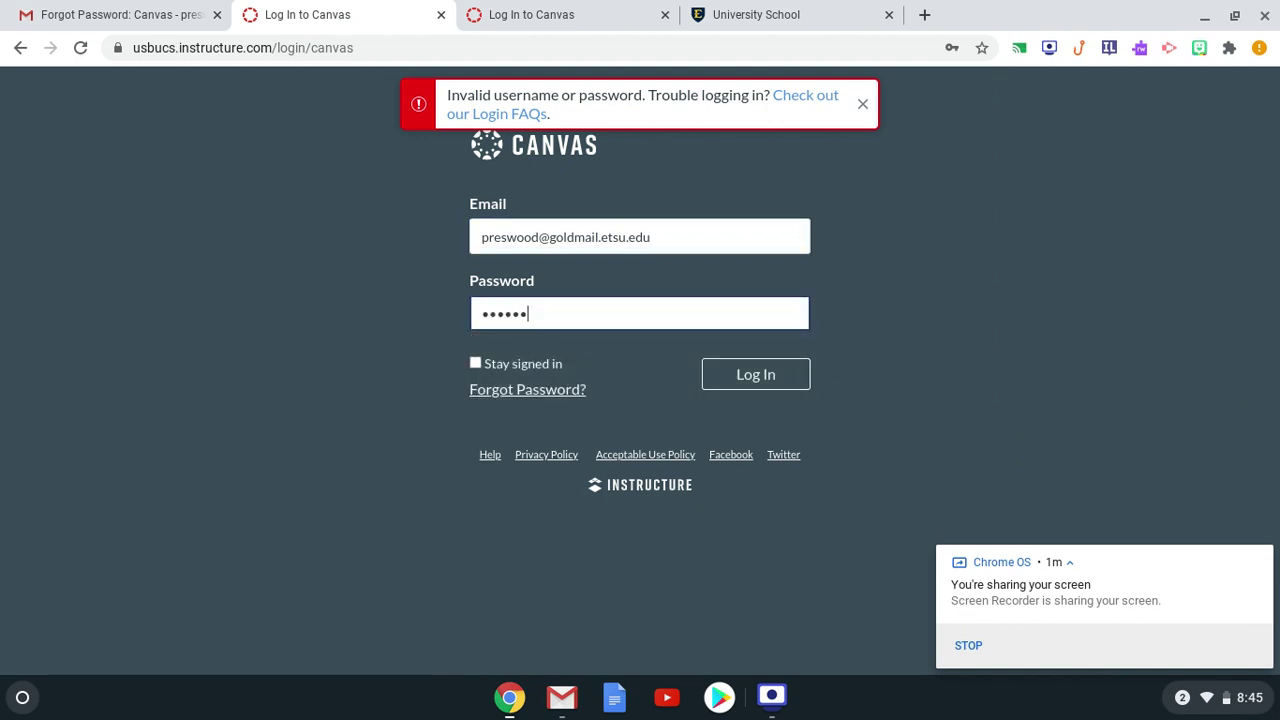
key(BackSpace)
key(BackSpace)
key(BackSpace)
key(BackSpace)
text(•••)
text(••••)
text(•••)
click(776, 378)
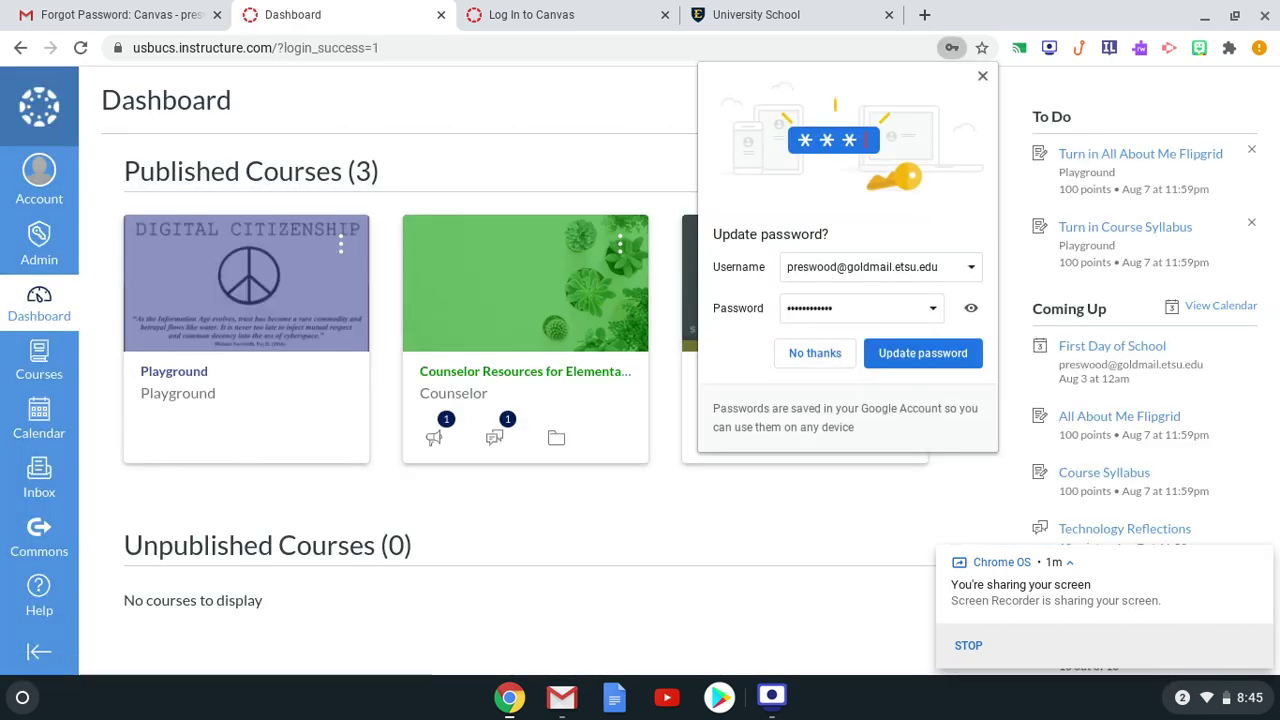
click(983, 77)
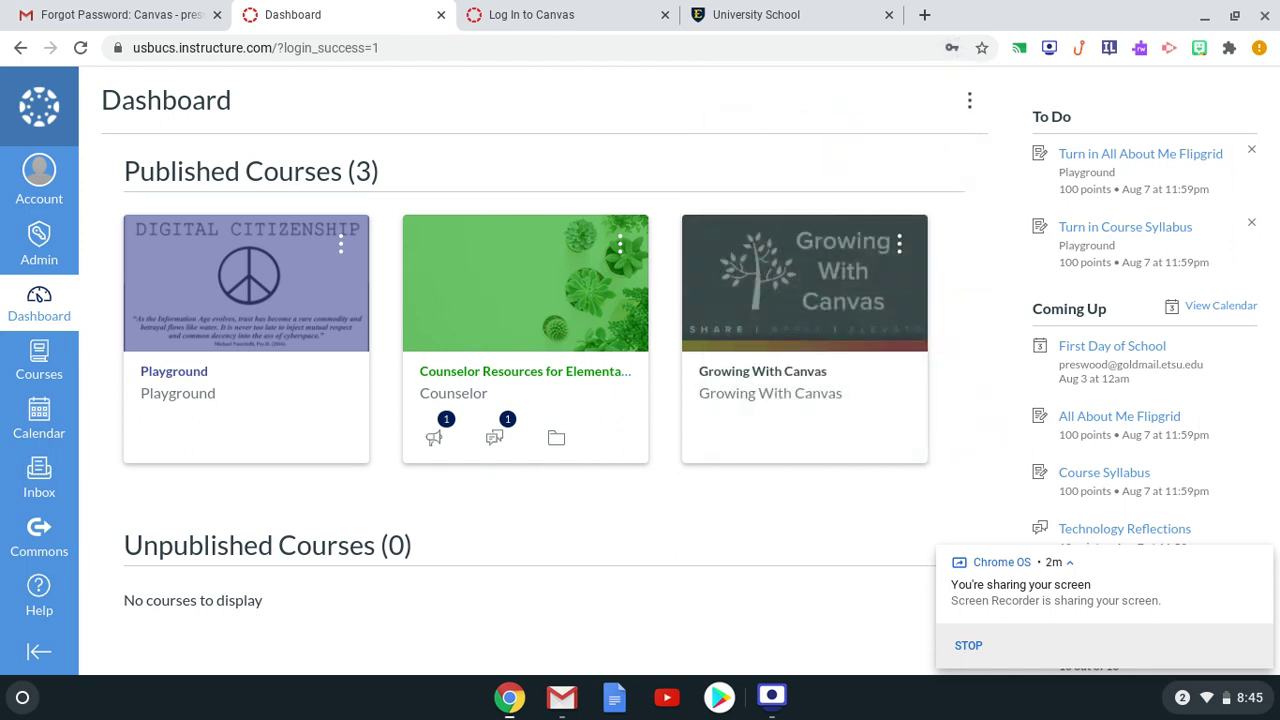
Step: Open the 7th Grade Math Canvas Invitation email and follow its enroll link to join the course
click(130, 27)
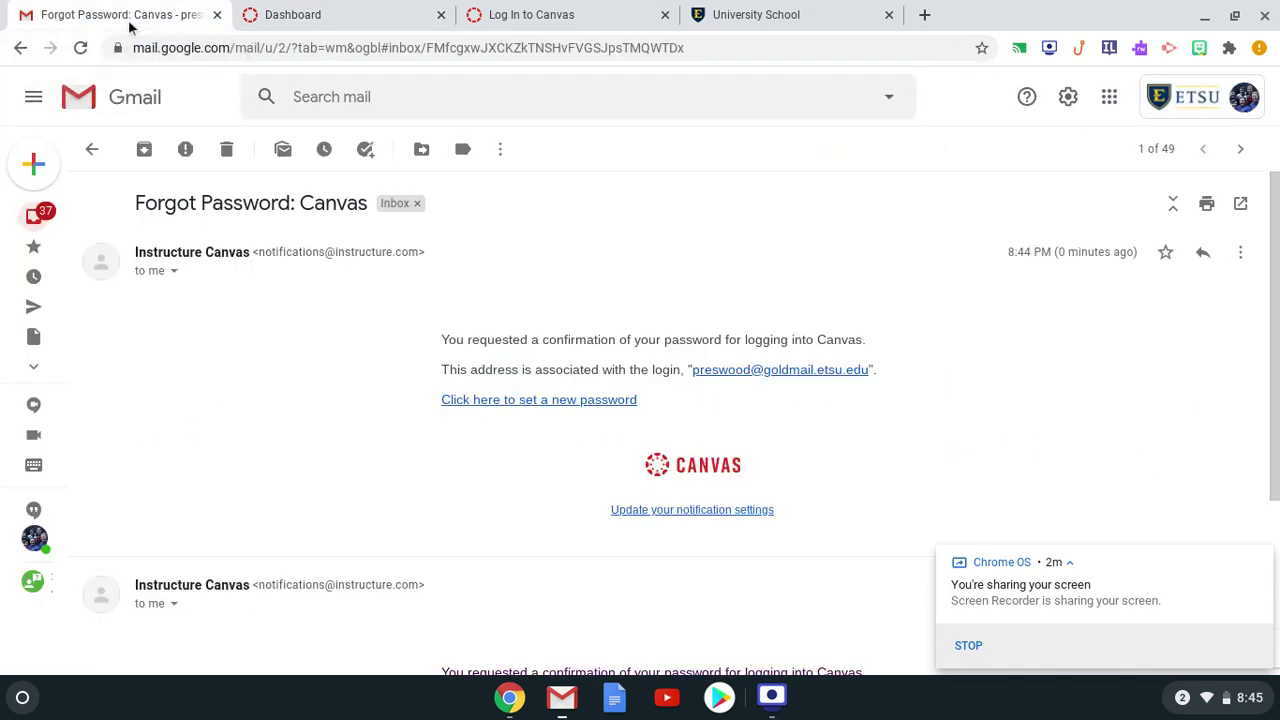
click(33, 215)
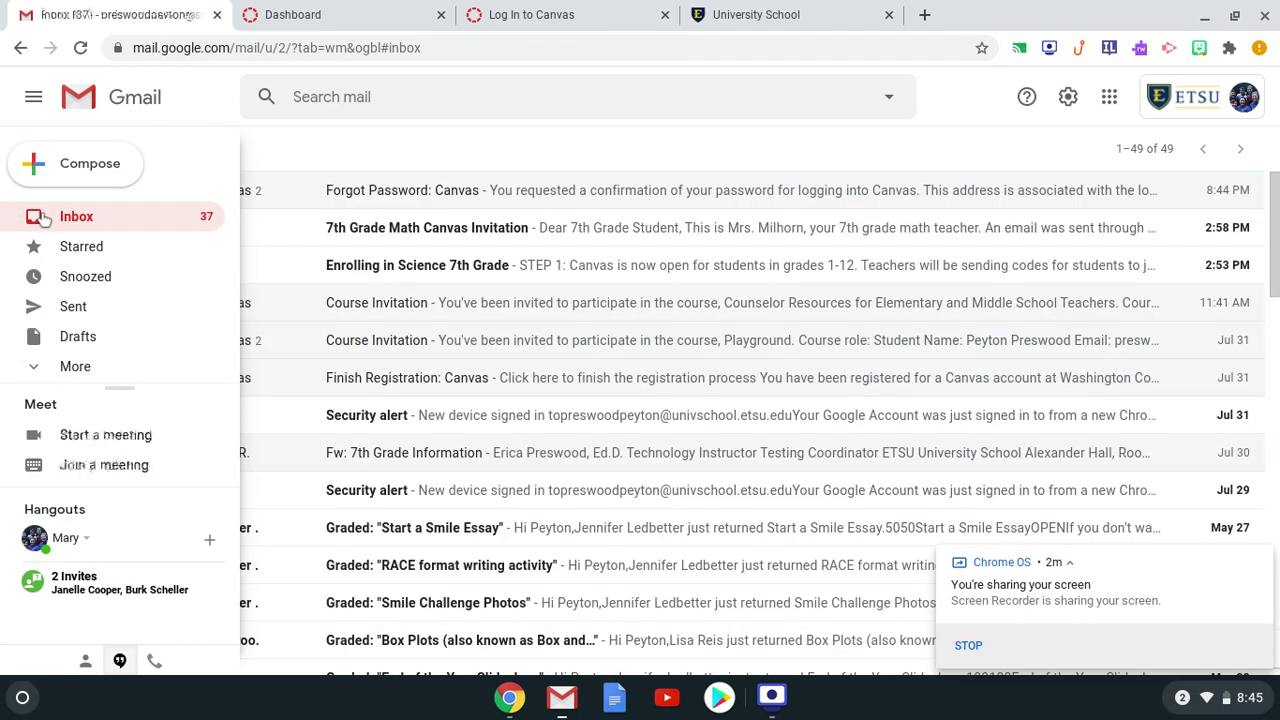
click(436, 237)
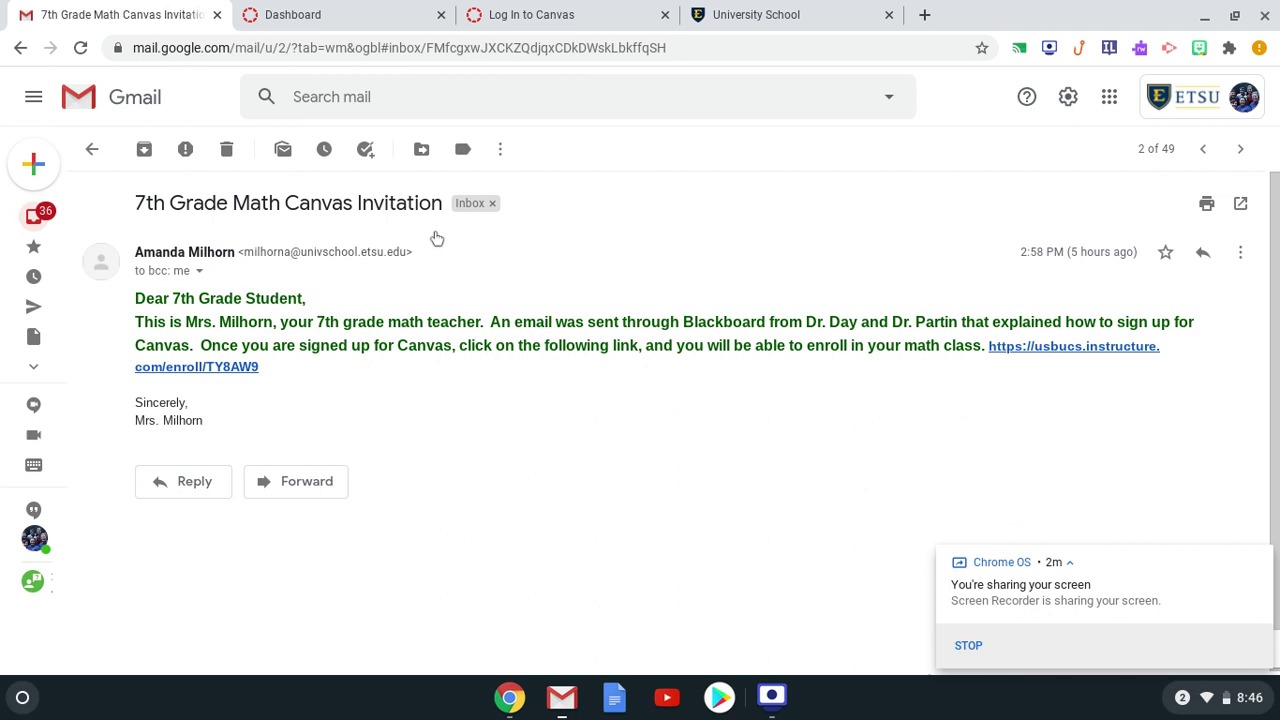
click(1089, 350)
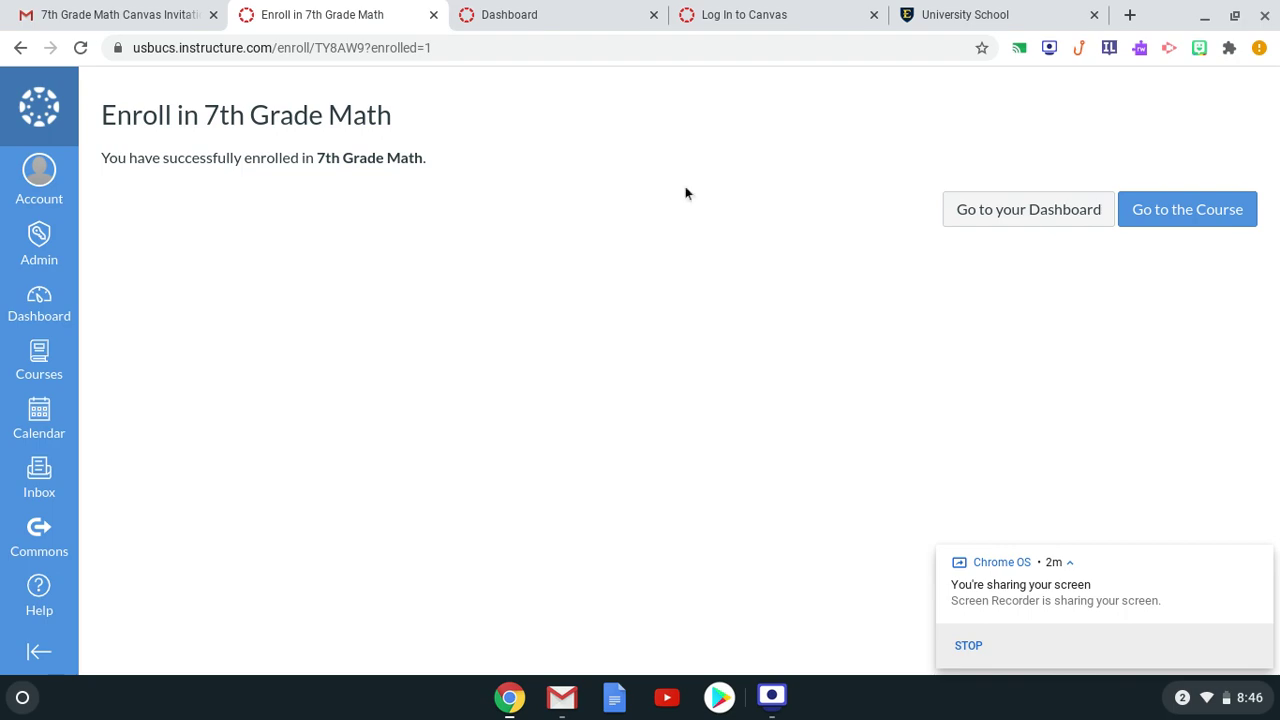
Step: Return to Gmail and reopen the Forgot Password: Canvas email from the inbox
click(110, 10)
click(40, 224)
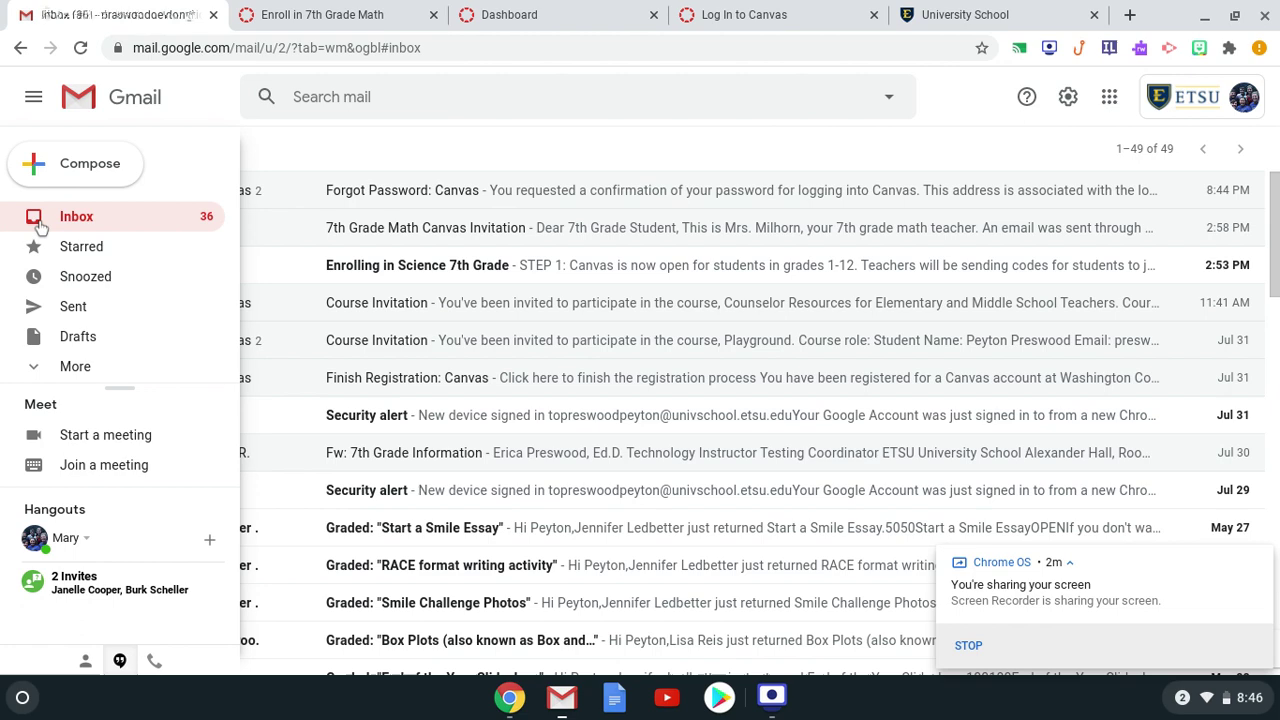
click(398, 200)
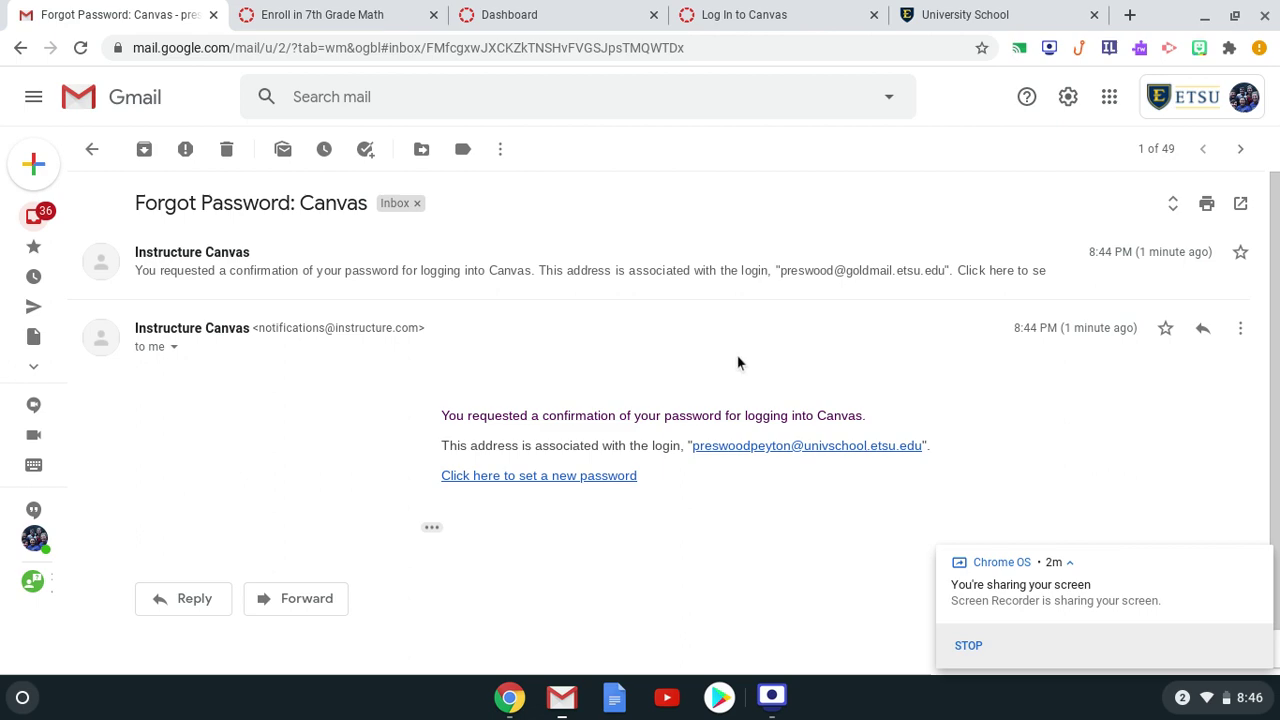
Step: Go from the University School Parent News site to the Technology Support article and scroll to the assistance form
click(950, 15)
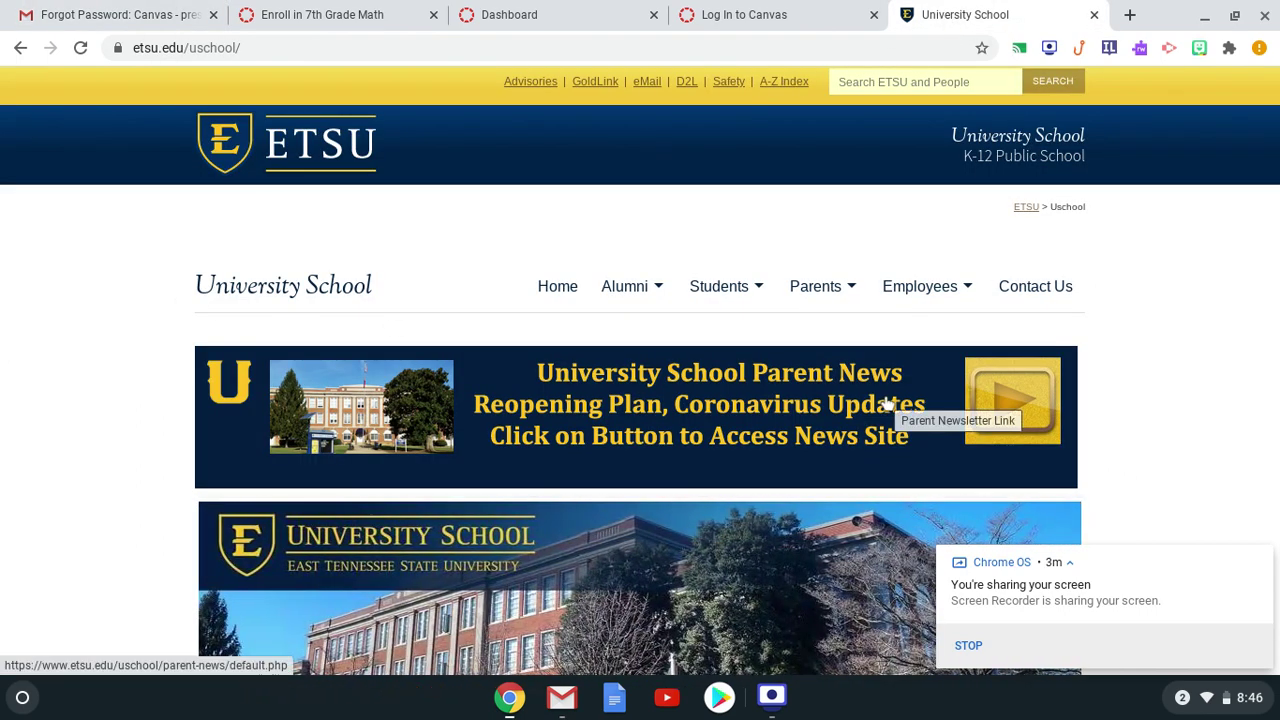
scroll(886, 406, down, 1)
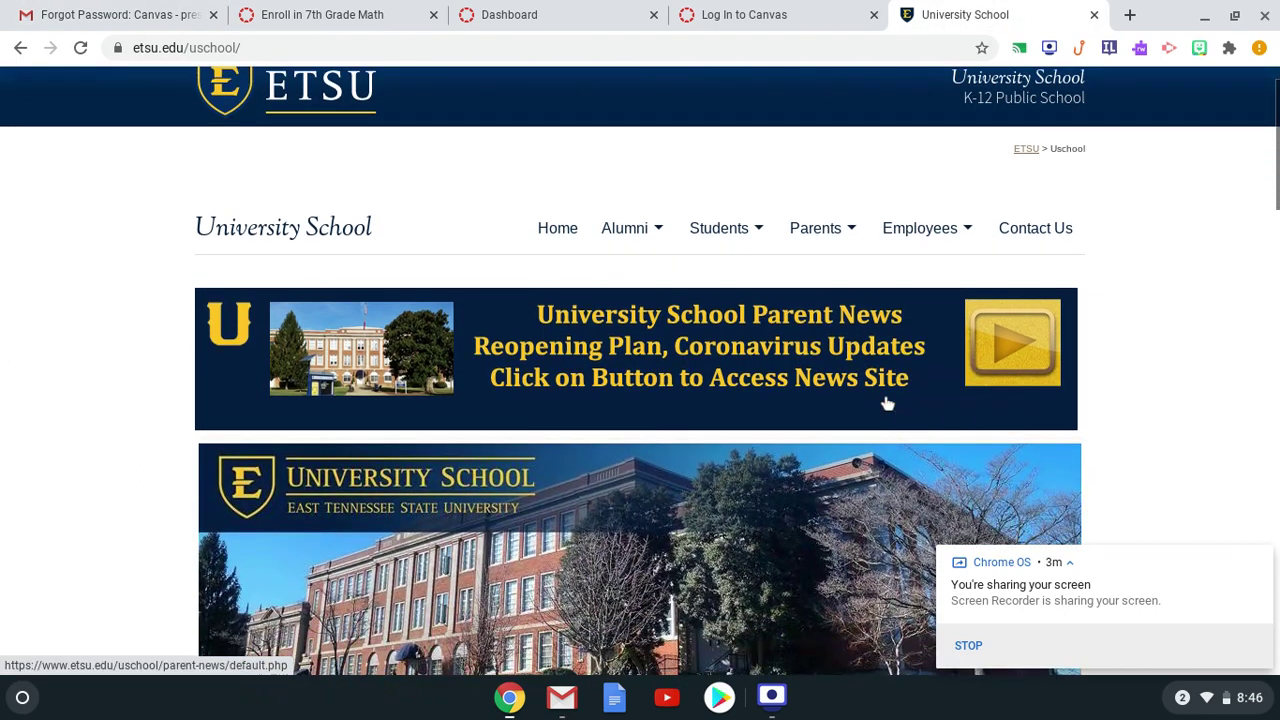
click(1025, 348)
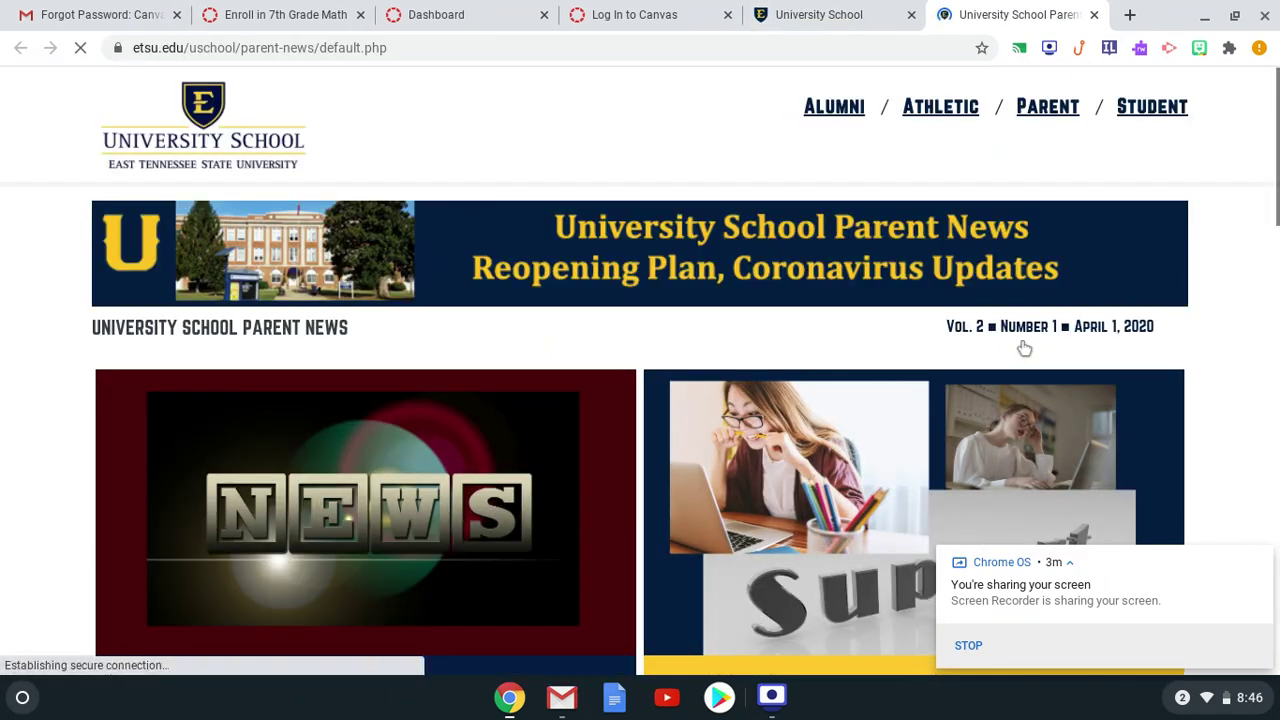
scroll(1023, 346, down, 4)
click(822, 343)
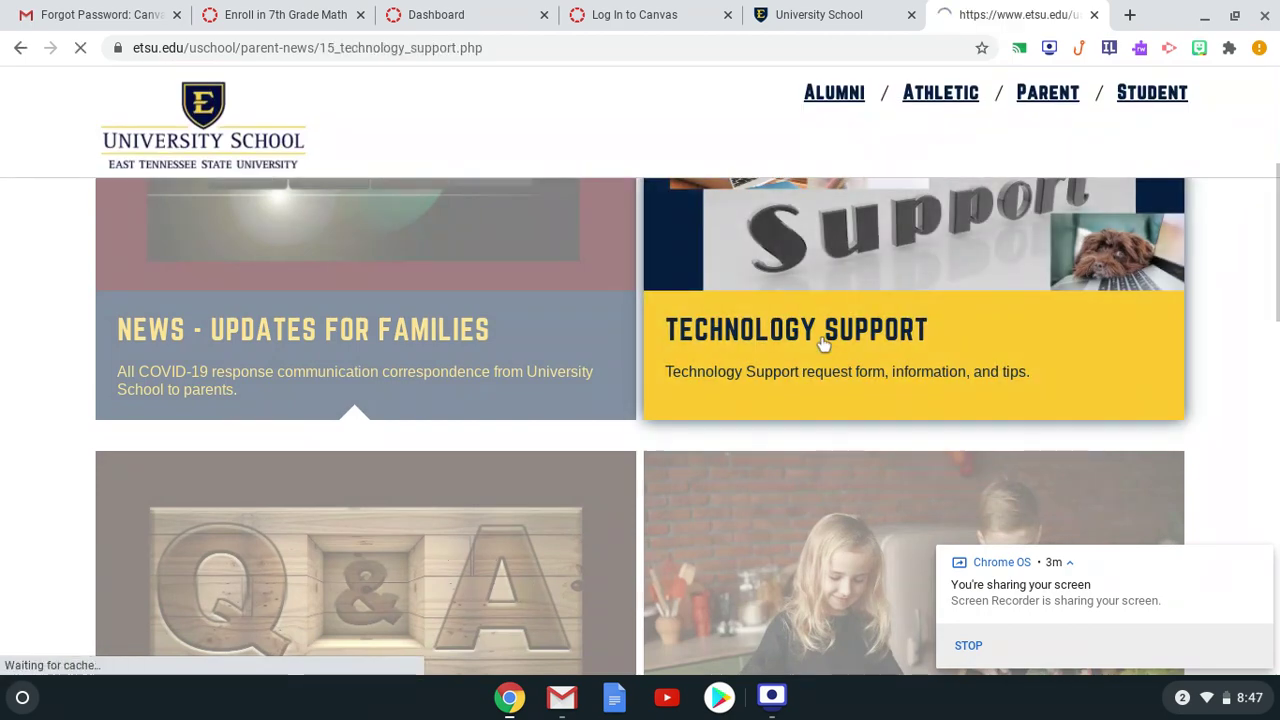
scroll(516, 446, down, 3)
scroll(516, 446, down, 3)
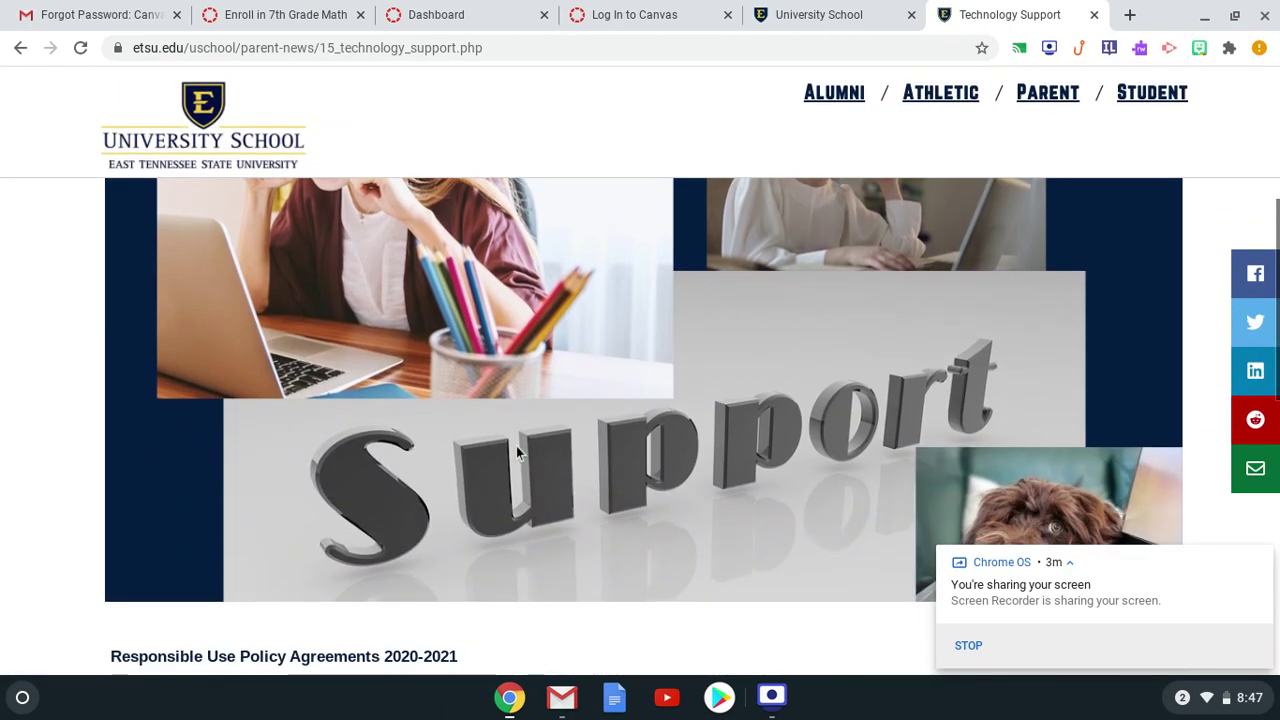
scroll(516, 446, down, 4)
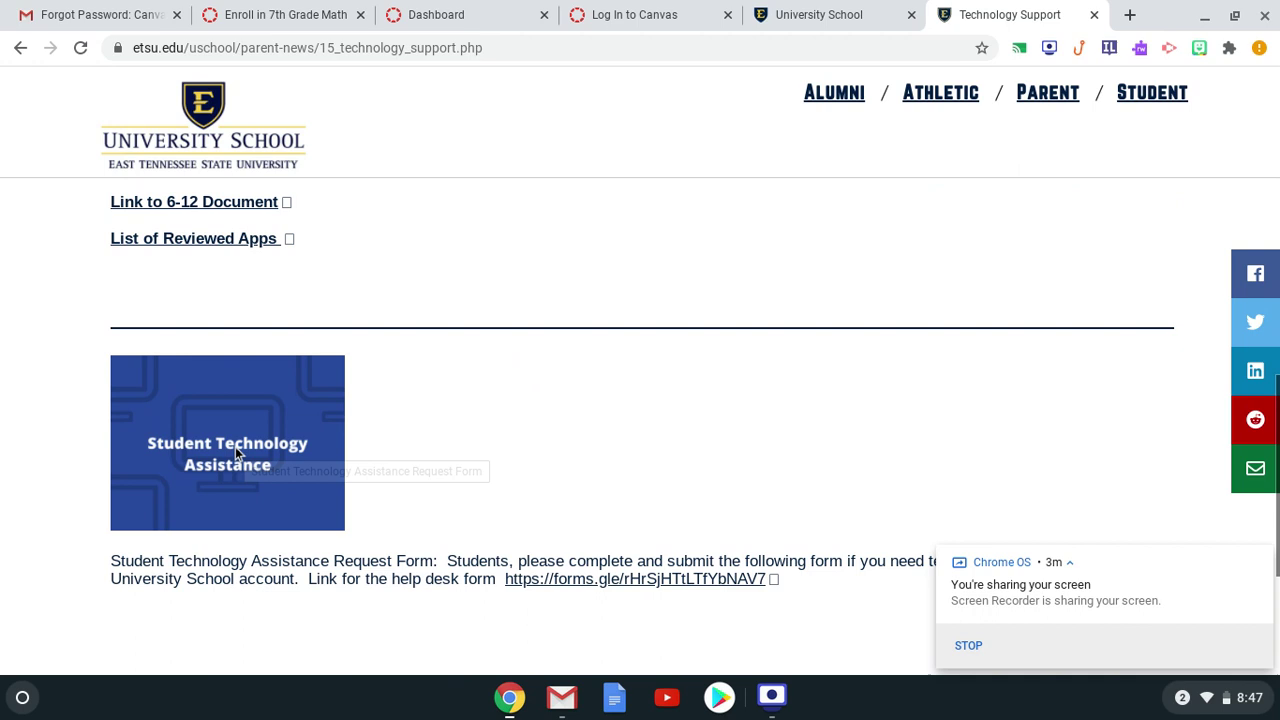